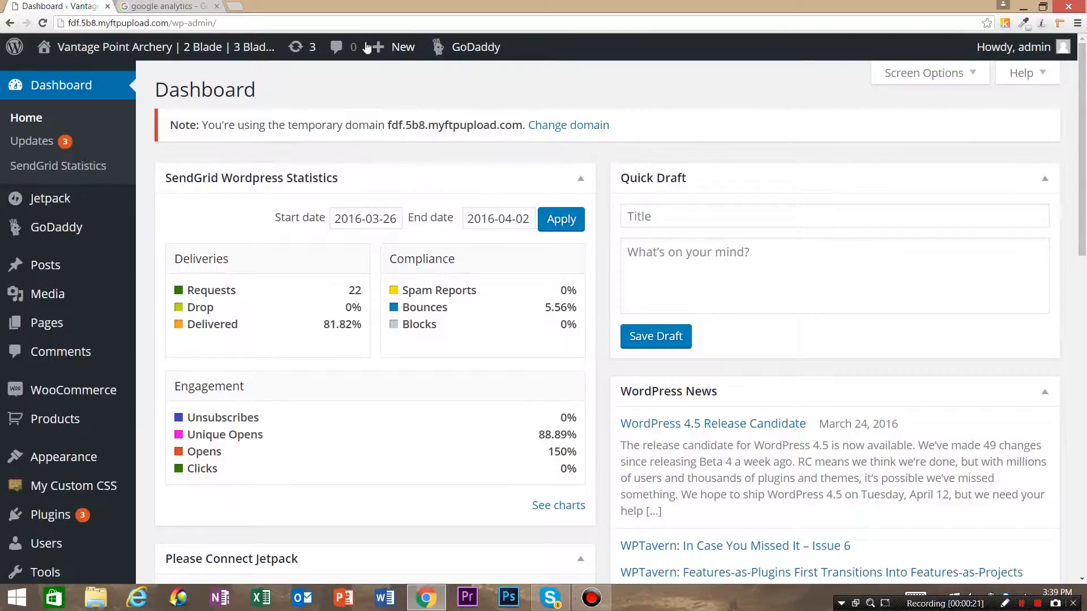
Switch to the google analytics search results and try signing in through Google Analytics 360 Suite.
left_click(182, 5)
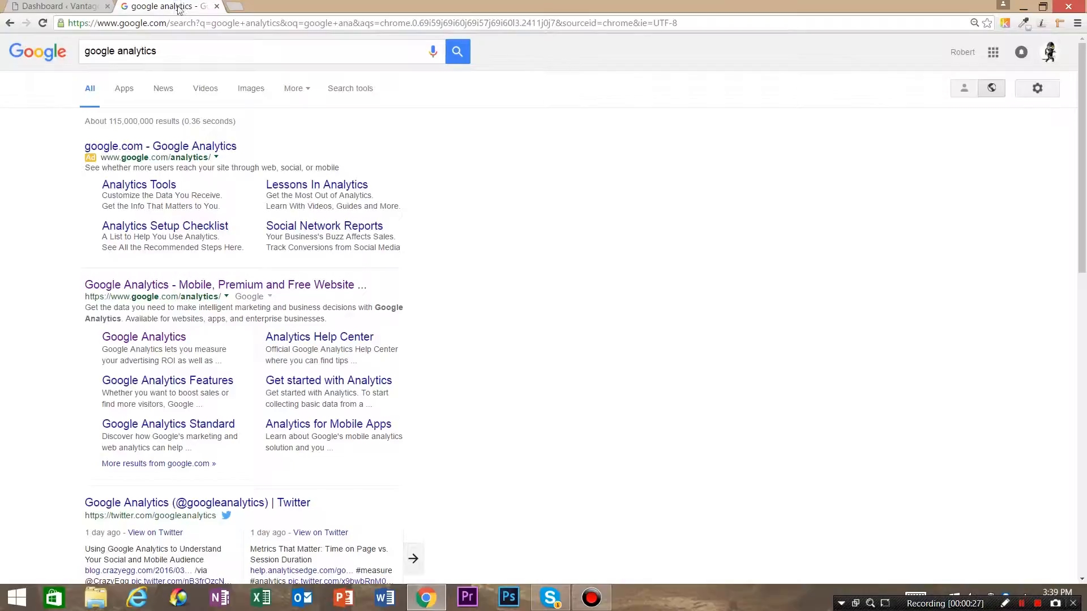
left_click(207, 147)
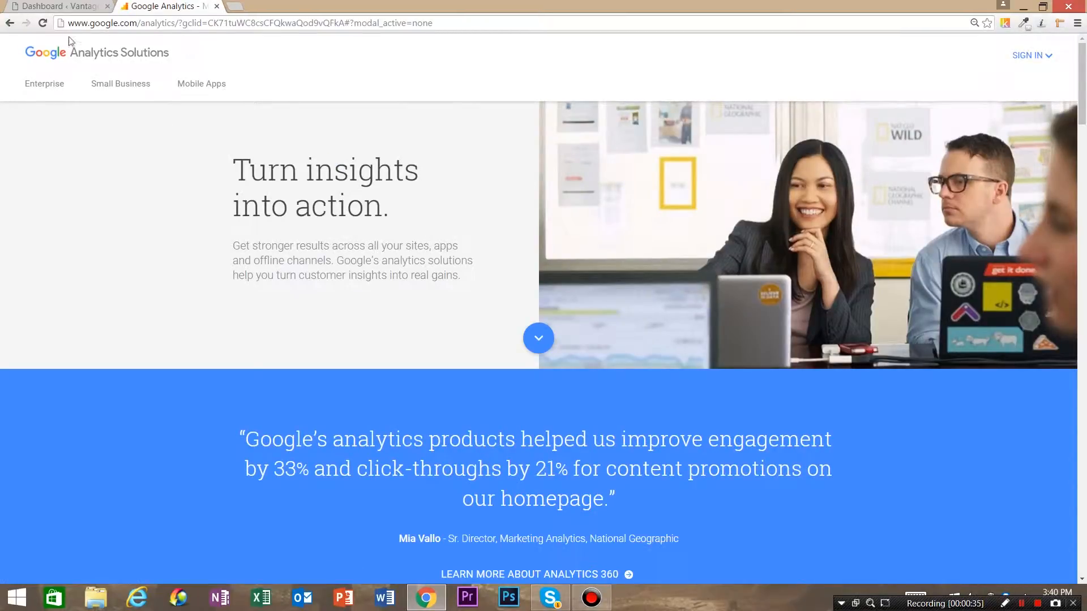
left_click(9, 22)
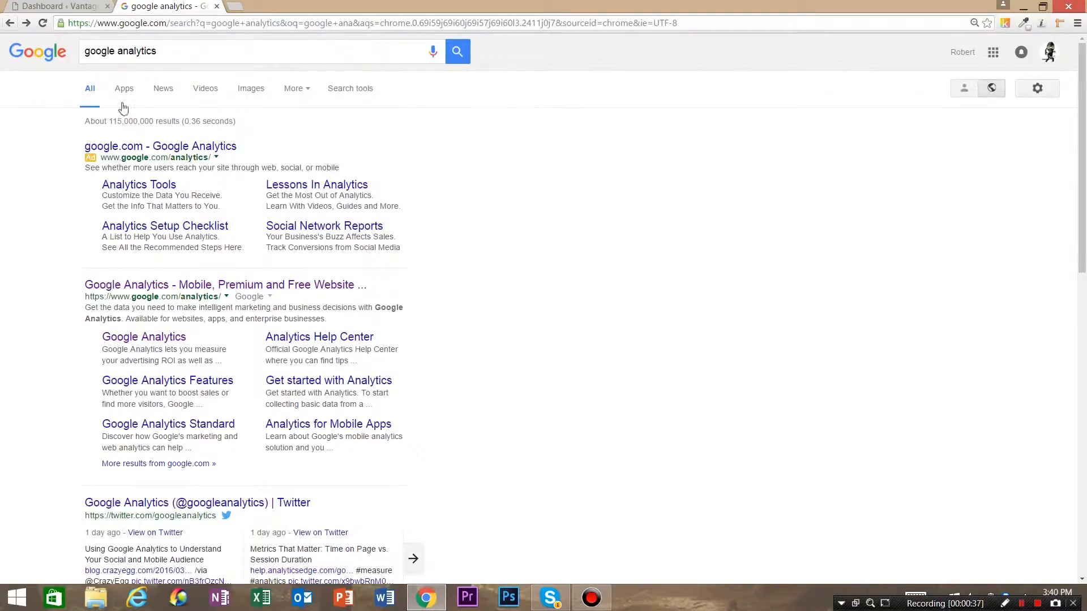
left_click(210, 286)
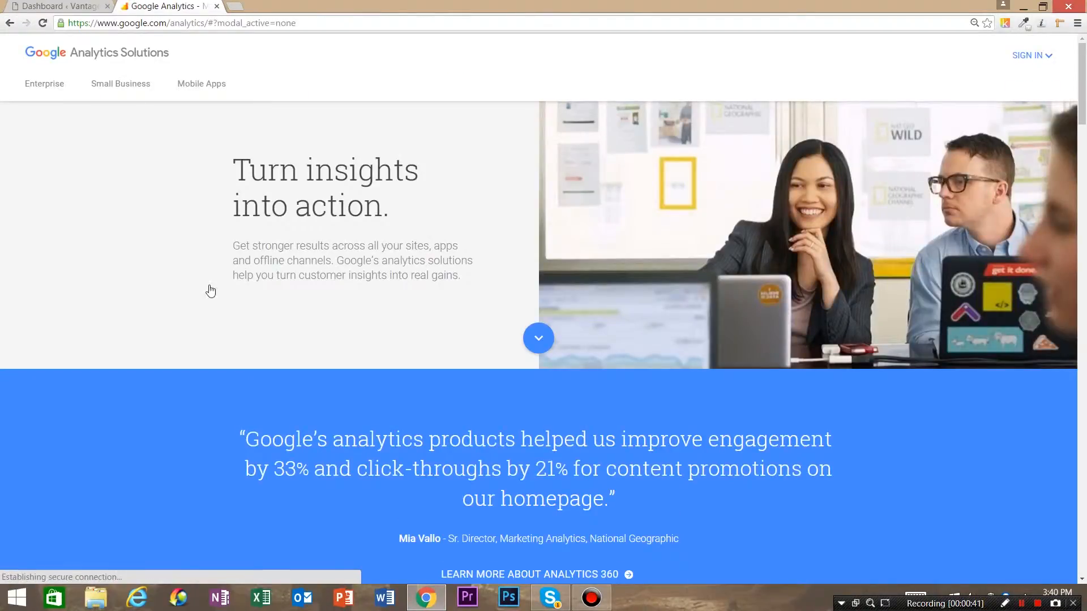
left_click(1035, 61)
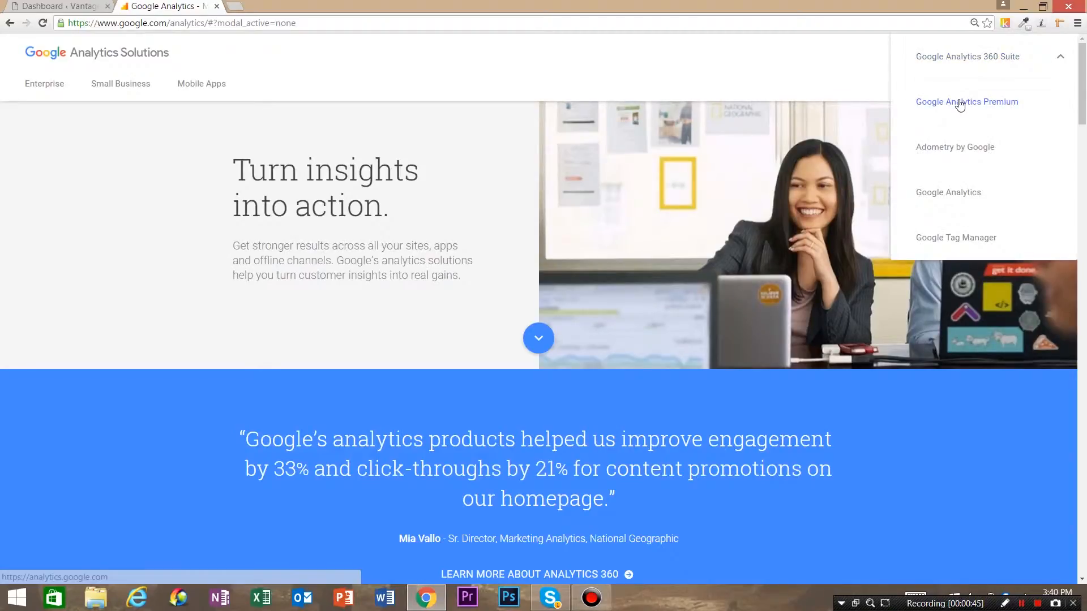
left_click(958, 65)
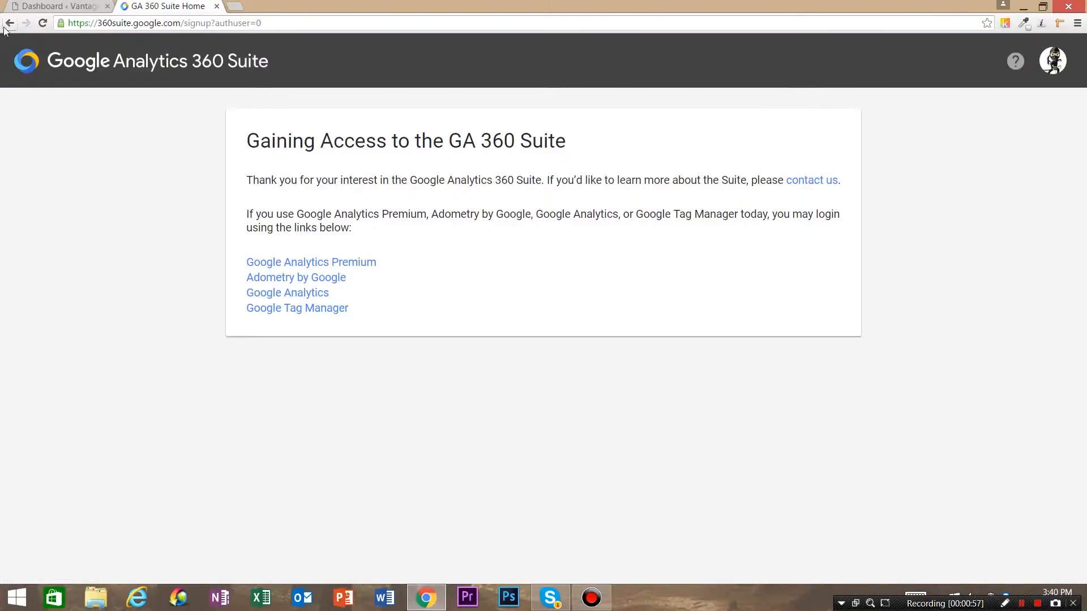
Search Google for "google analytics", open the official site and sign in to the Google Analytics product.
left_click(157, 25)
type("google analytics")
key("Return")
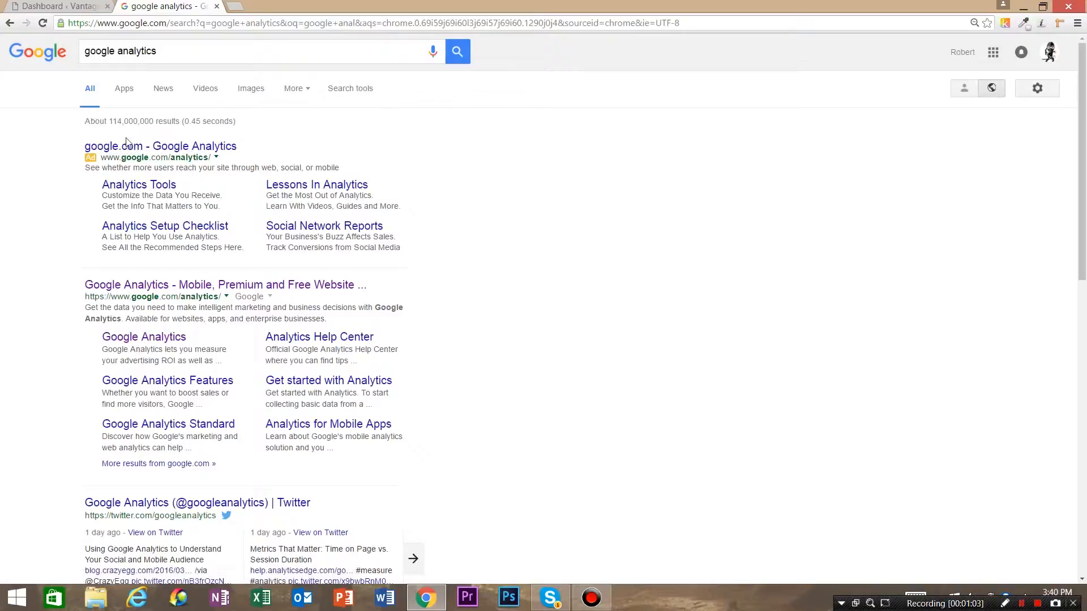
left_click(139, 146)
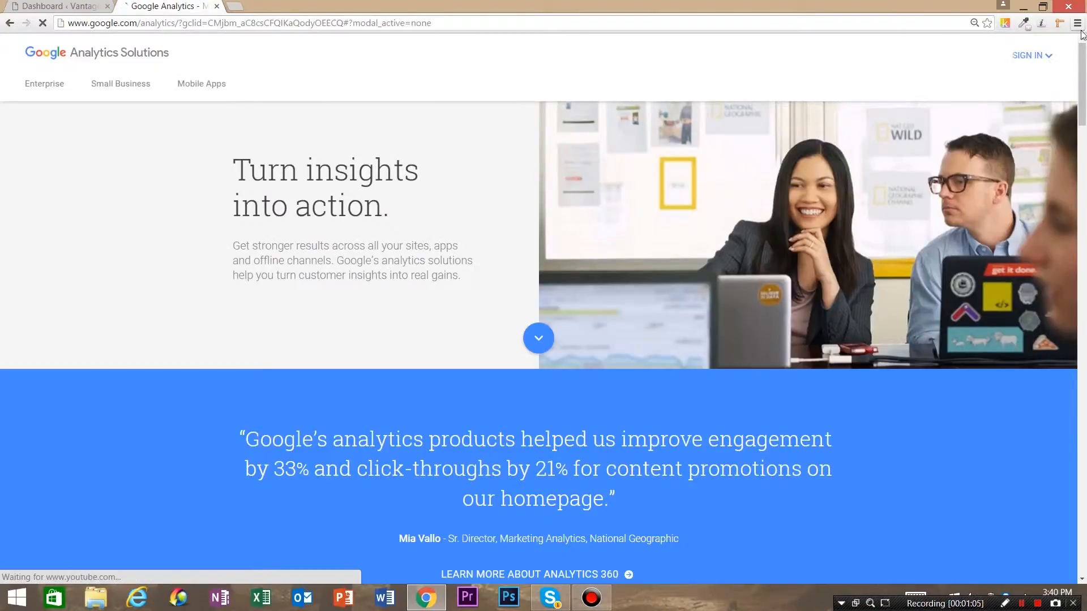
left_click(1038, 60)
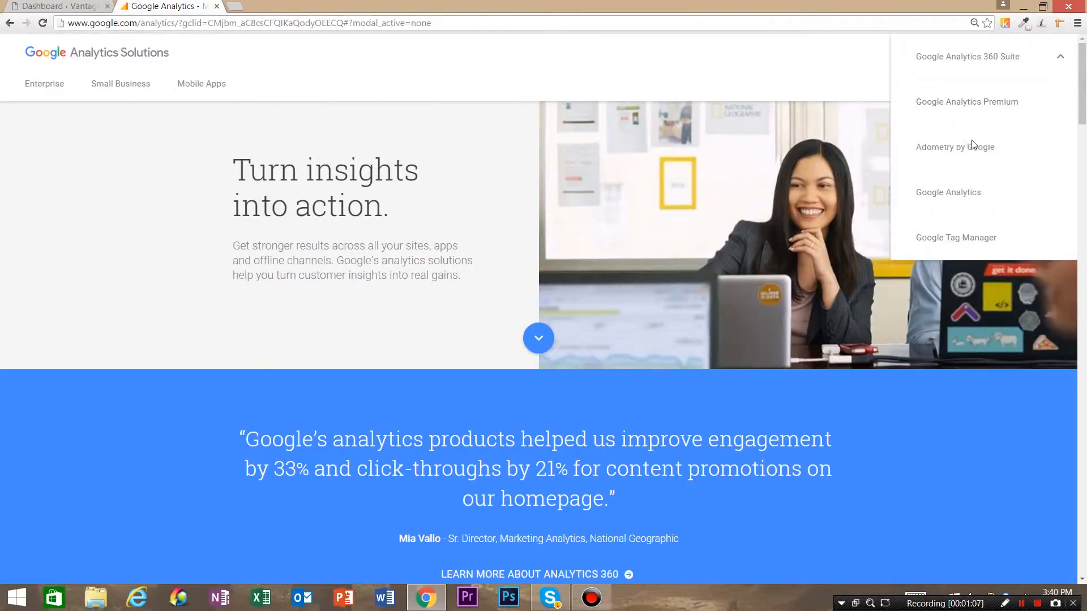
left_click(960, 200)
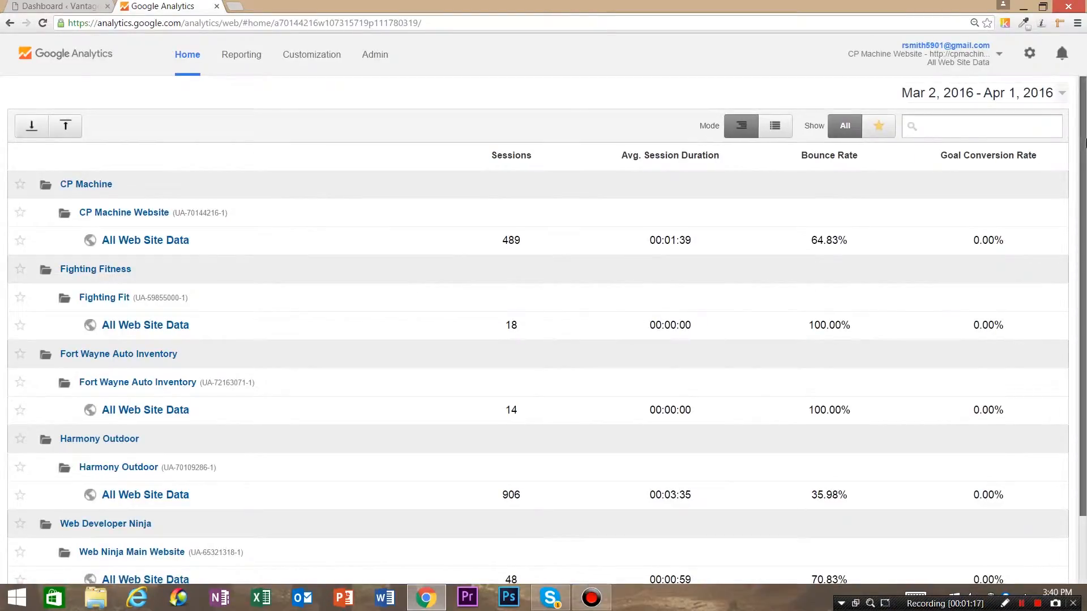
Start creating a new account from the Google Analytics administration settings.
scroll(1084, 181, "down", 1)
scroll(1084, 181, "down", 2)
scroll(1068, 184, "up", 2)
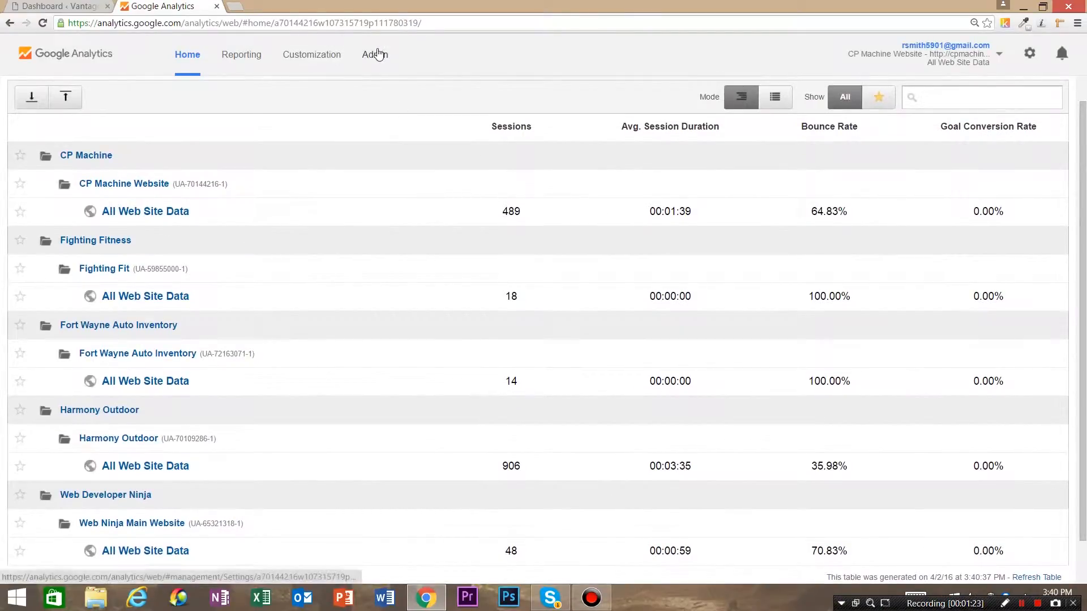
left_click(375, 54)
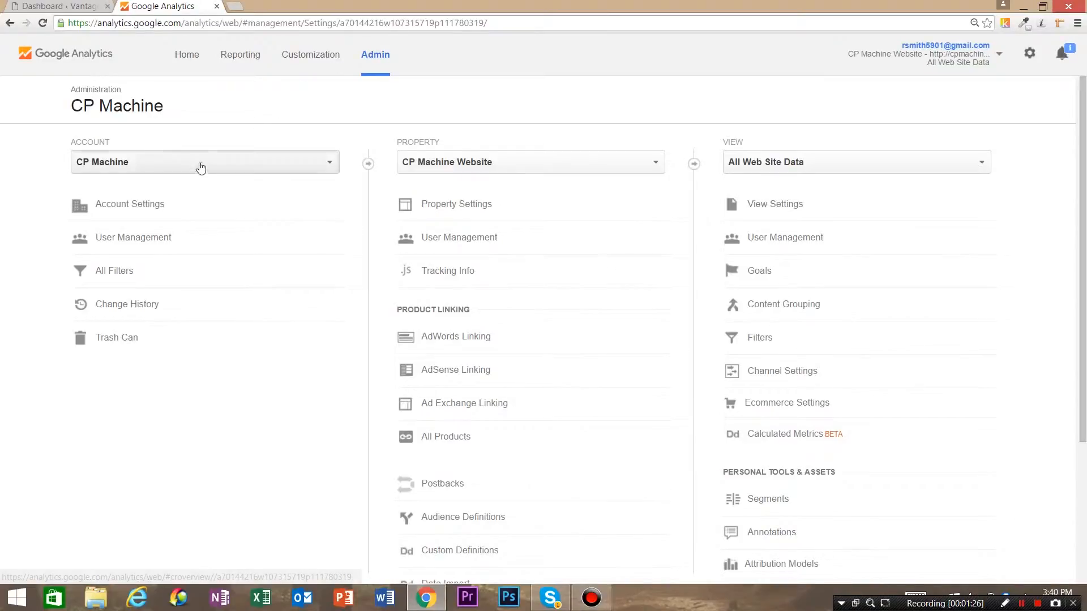
left_click(200, 167)
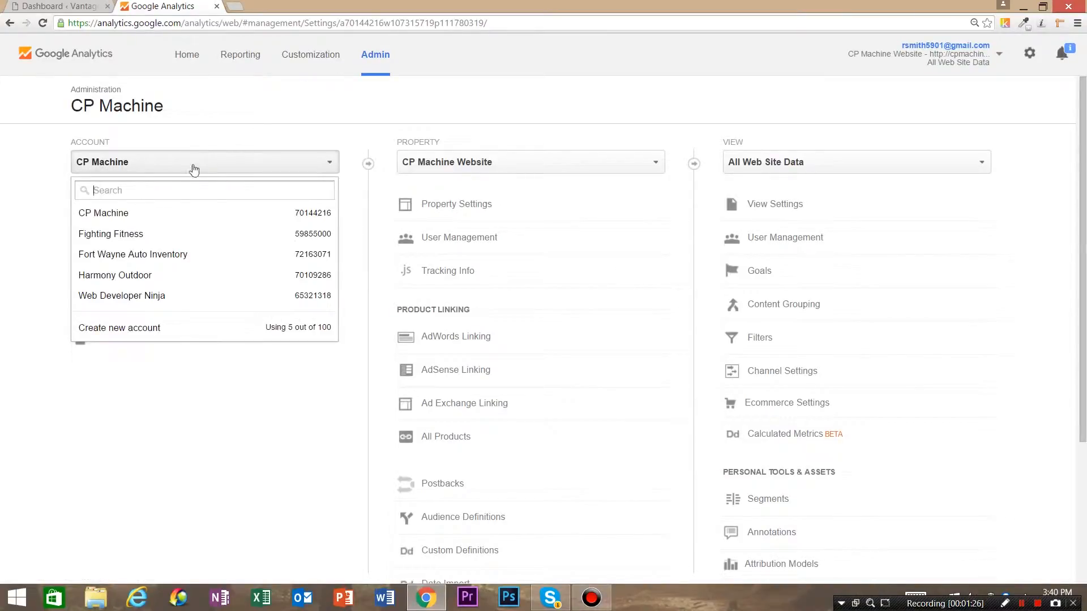
left_click(193, 328)
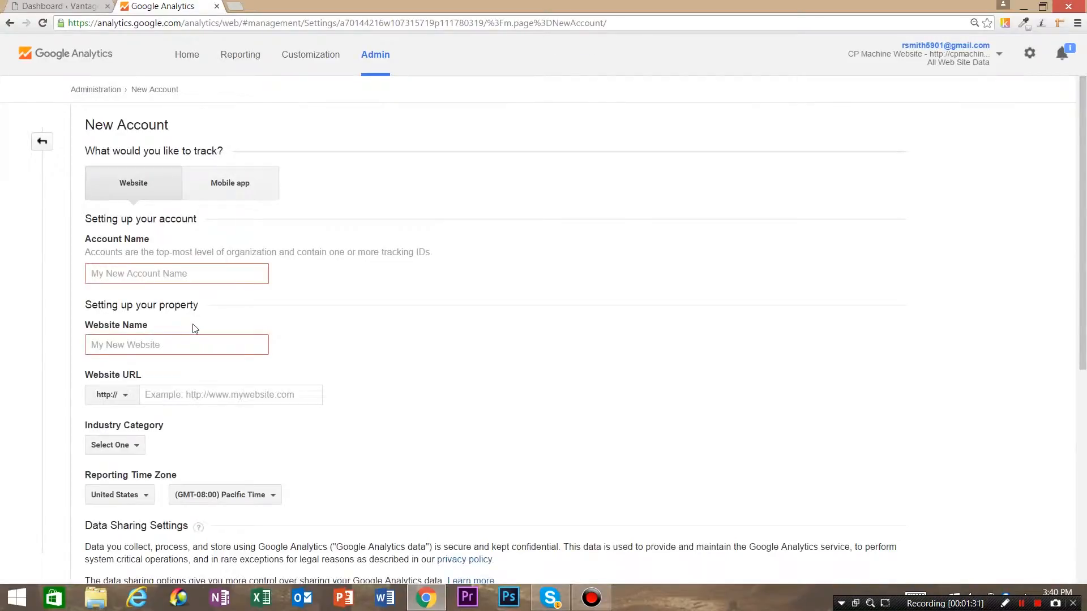
Name the new account "VPA" and its website property "VPA Website".
left_click(168, 277)
type("V")
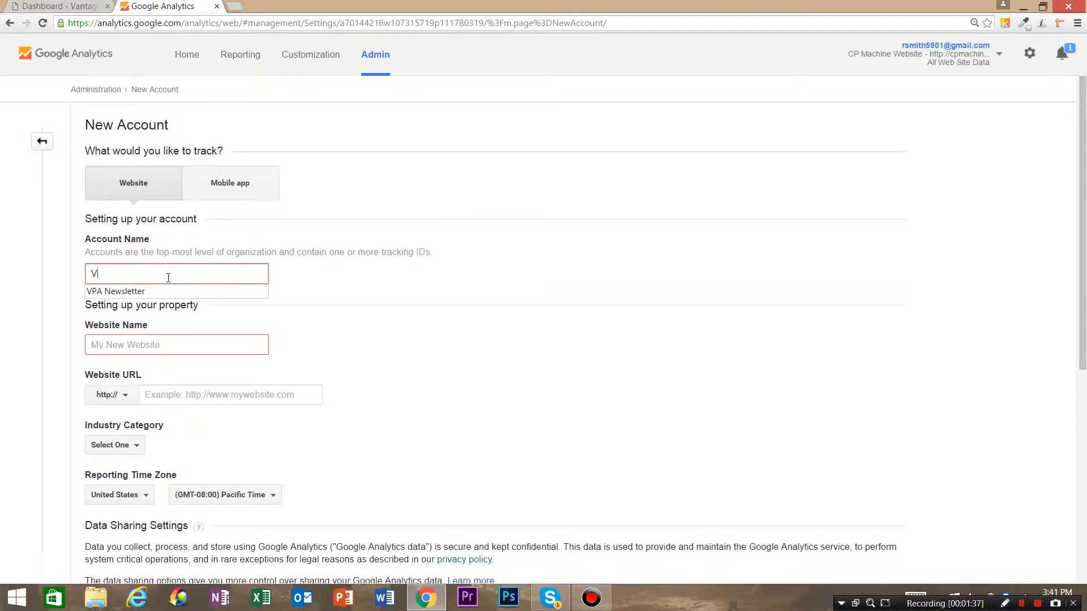
type("PA")
left_click(184, 346)
type("V")
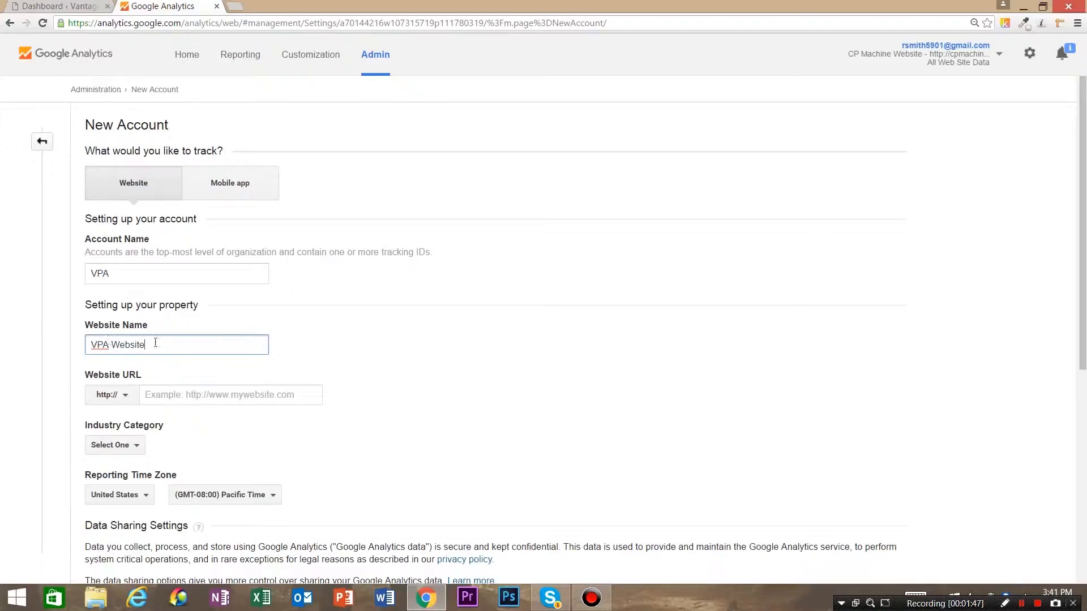
Copy the domain fdf.5b8.myftpupload.com from the WordPress dashboard's address and paste it as the new property's website URL.
left_click(48, 6)
mouse_move(163, 35)
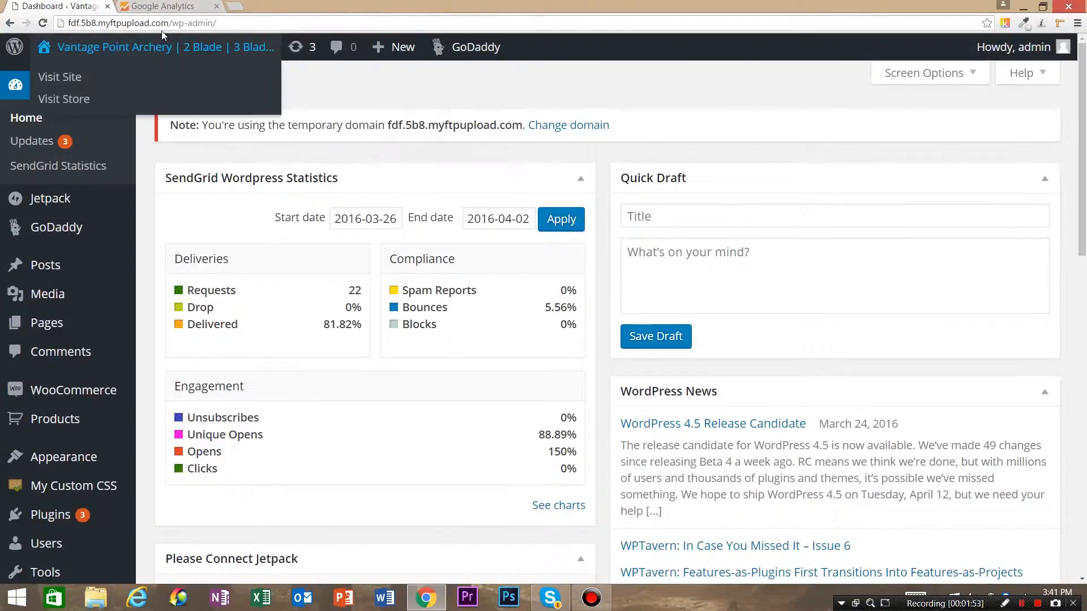
left_click_drag(169, 24, 57, 21)
key("ctrl+c")
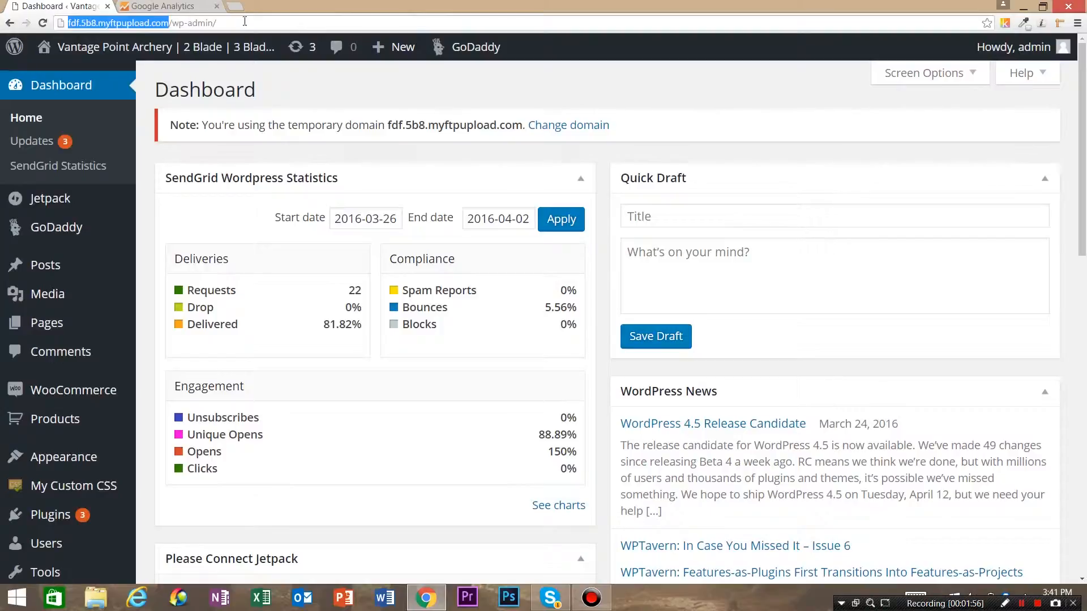
left_click(164, 6)
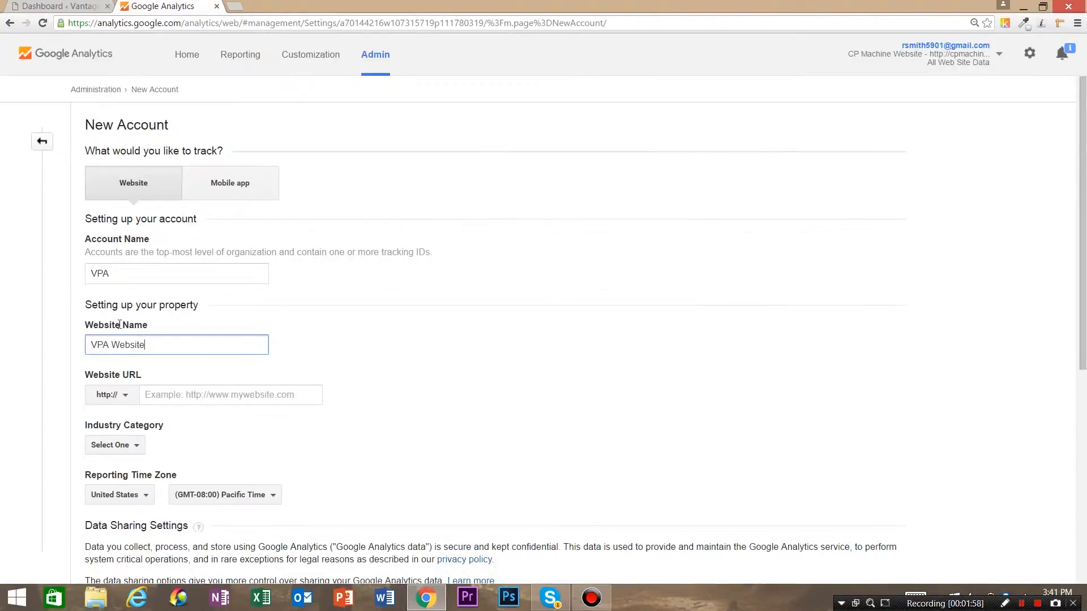
left_click(209, 392)
key("ctrl+v")
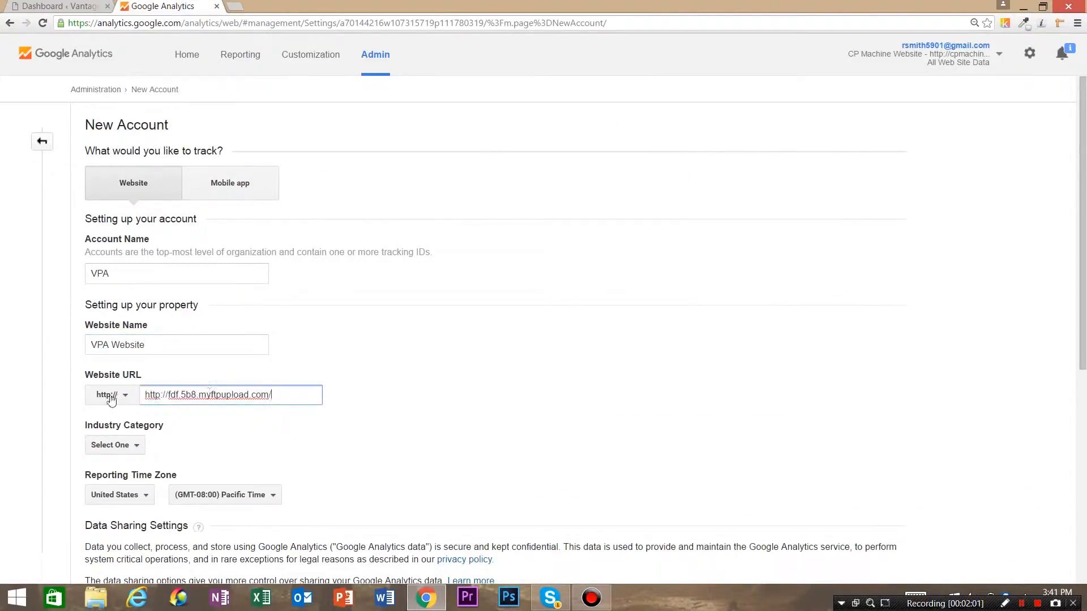
left_click_drag(170, 397, 112, 395)
key("Right")
key("BackSpace")
key("BackSpace")
key("BackSpace")
key("BackSpace")
key("BackSpace")
key("BackSpace")
key("BackSpace")
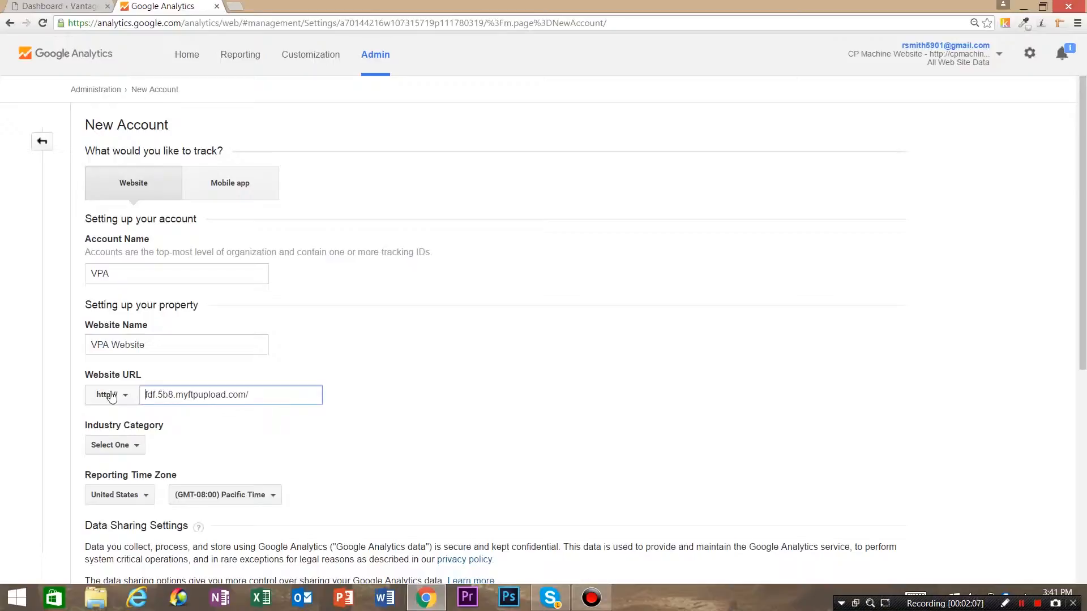
Set the property's industry category to Sports.
scroll(679, 235, "down", 3)
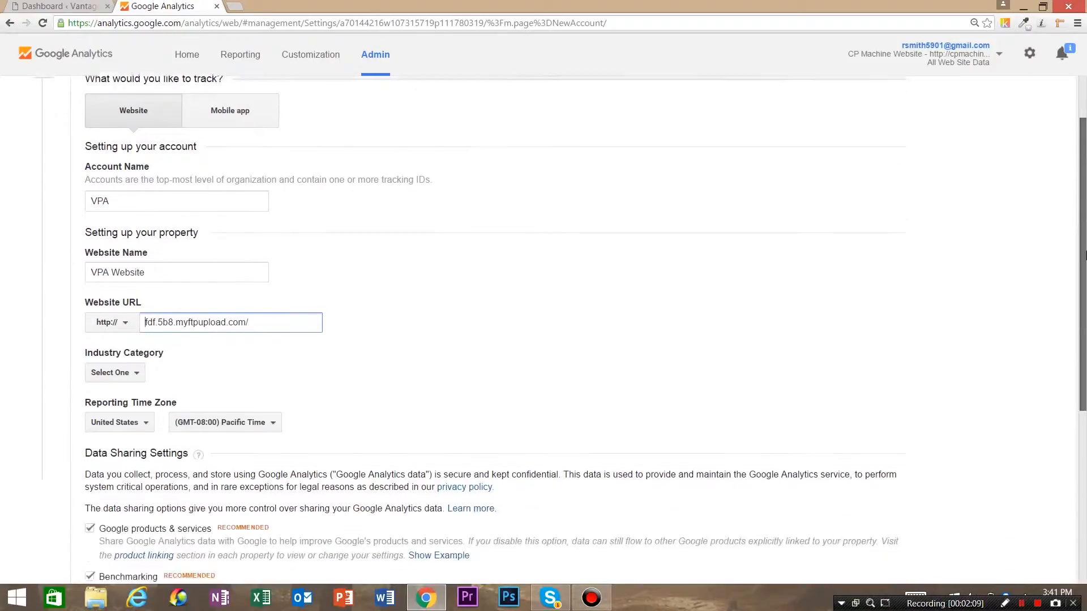
left_click(127, 258)
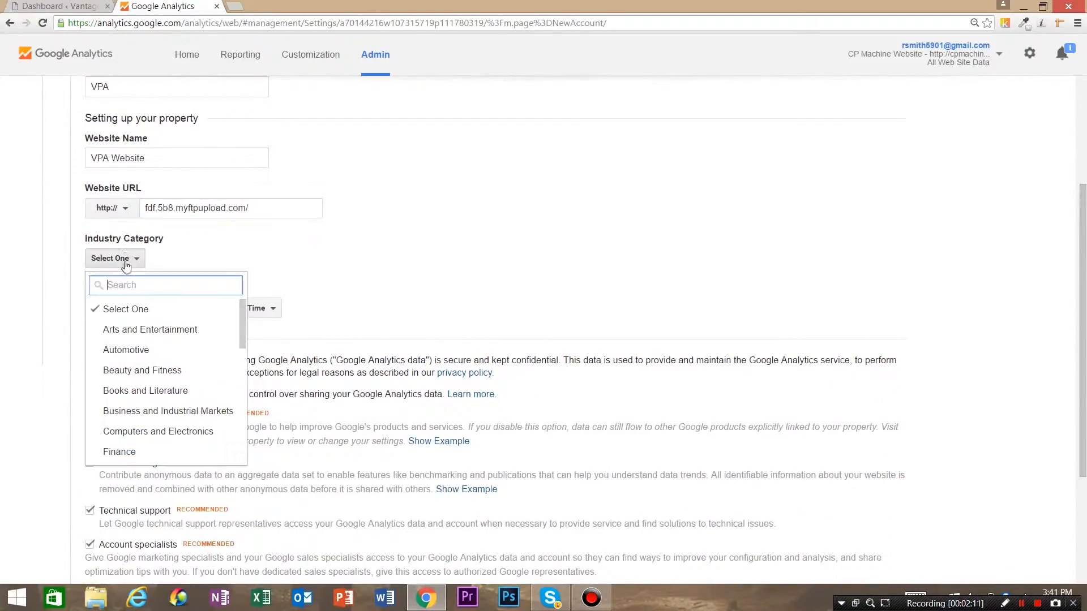
left_click_drag(244, 317, 247, 442)
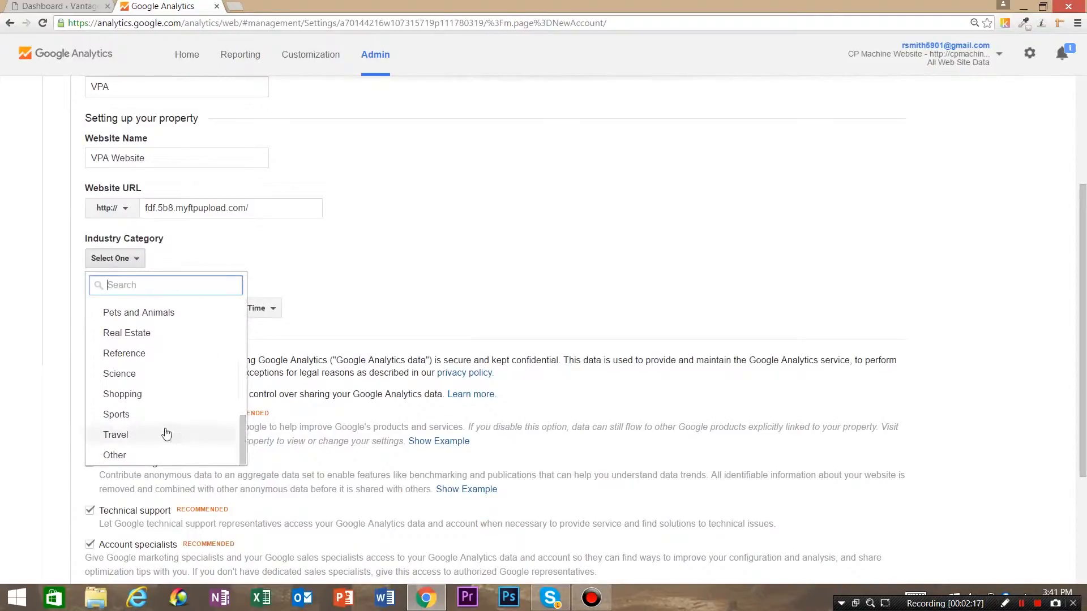
left_click(144, 420)
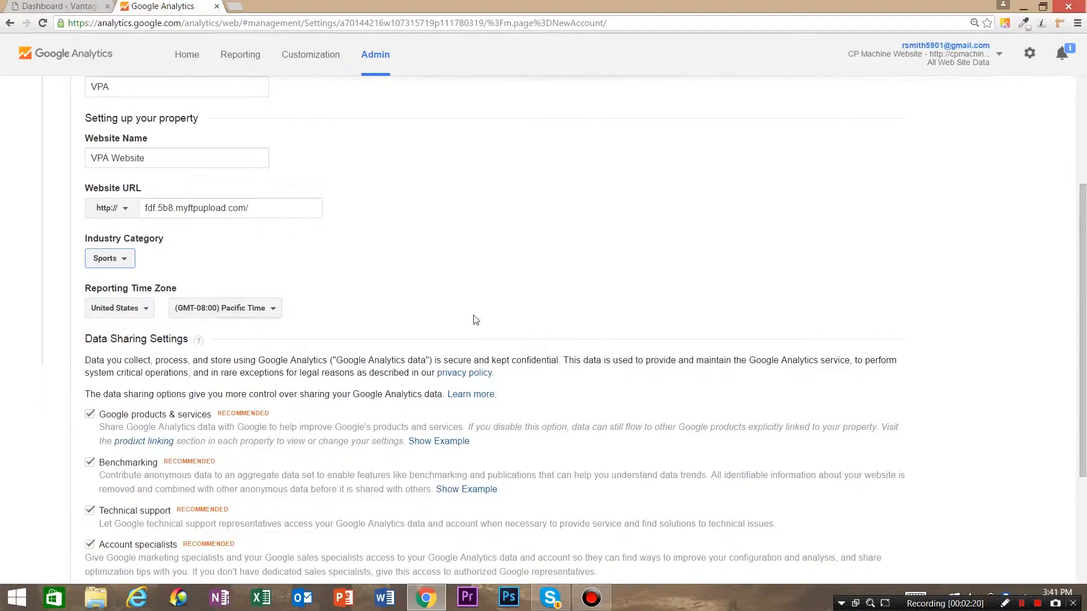
Request the tracking ID for the new account and accept the Google Analytics Terms of Service Agreement.
left_click_drag(1084, 251, 1085, 358)
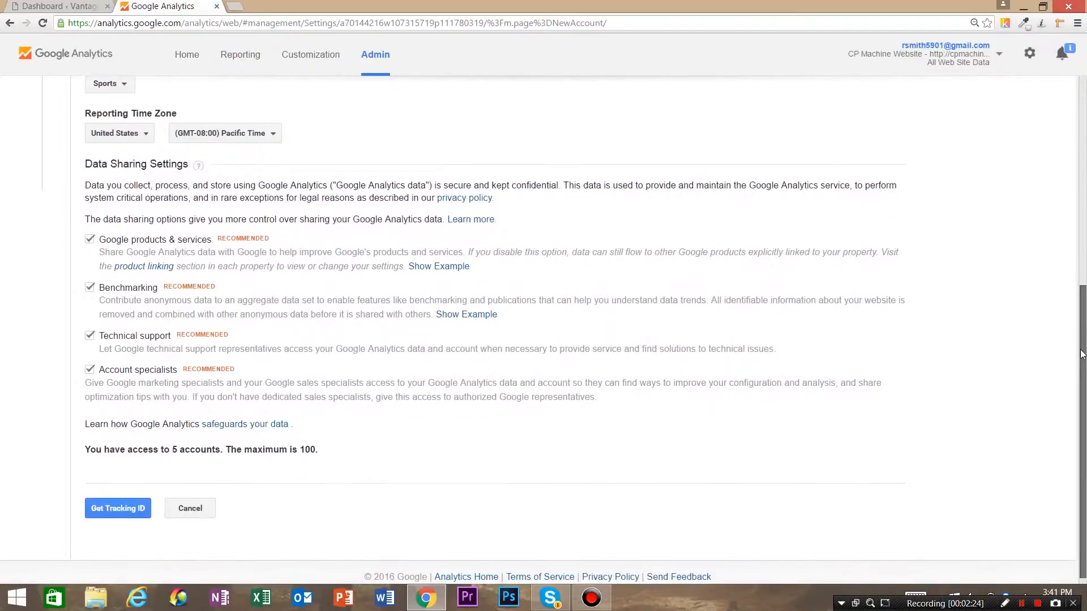
left_click(140, 499)
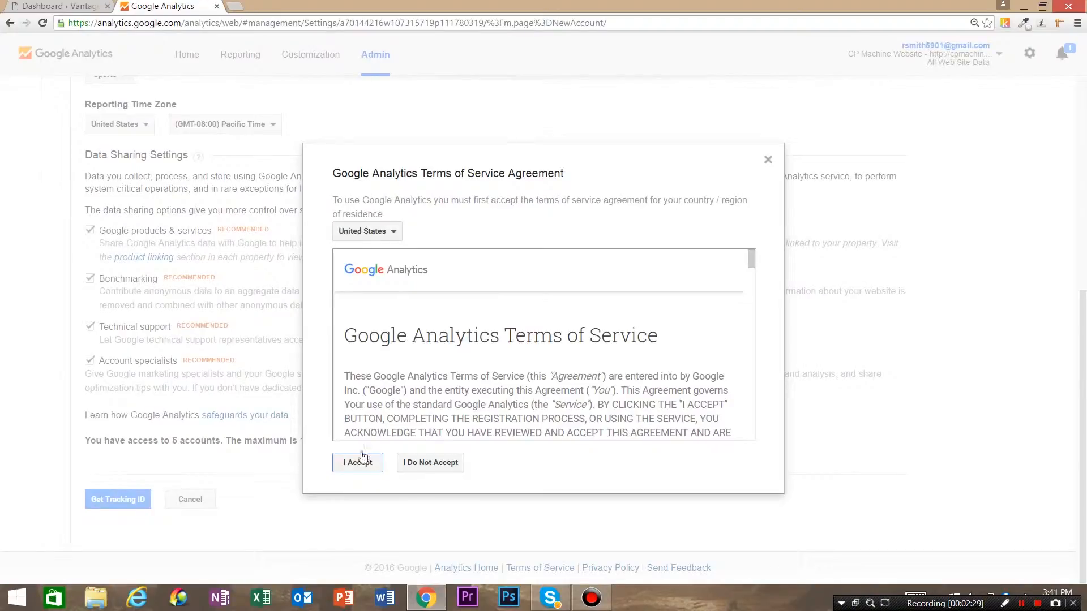
left_click_drag(751, 259, 709, 431)
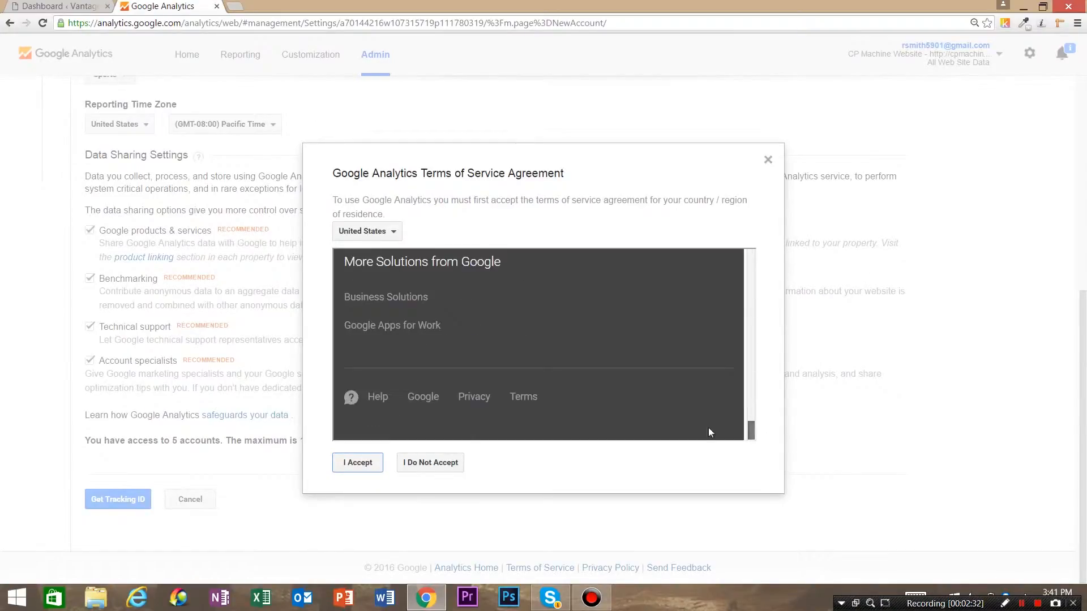
left_click(359, 463)
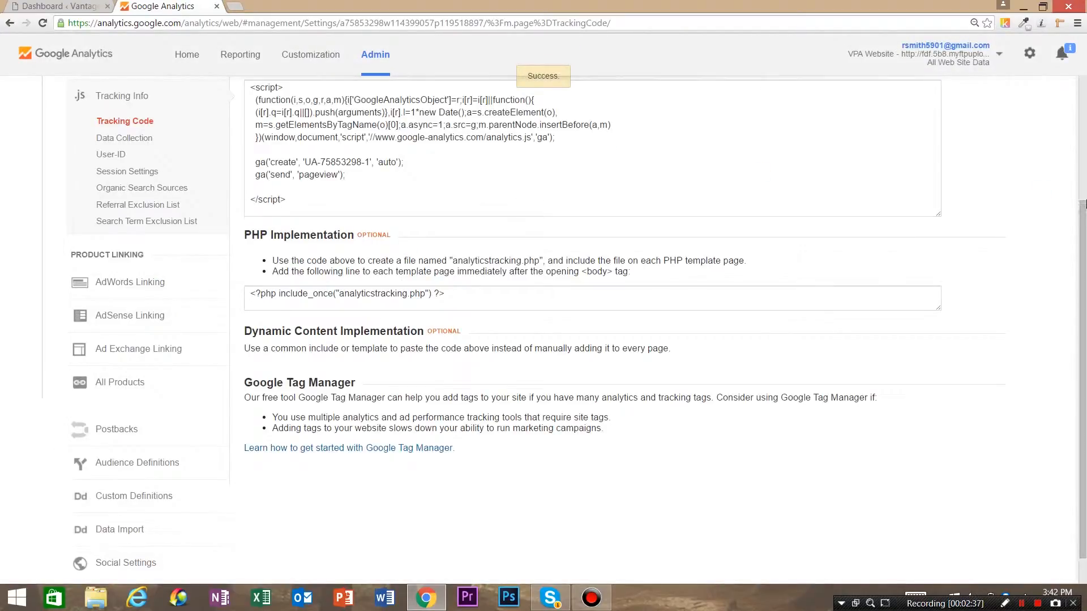
Copy the complete website tracking script for the VPA Website property, from the opening to the closing script tag.
scroll(1068, 146, "up", 2)
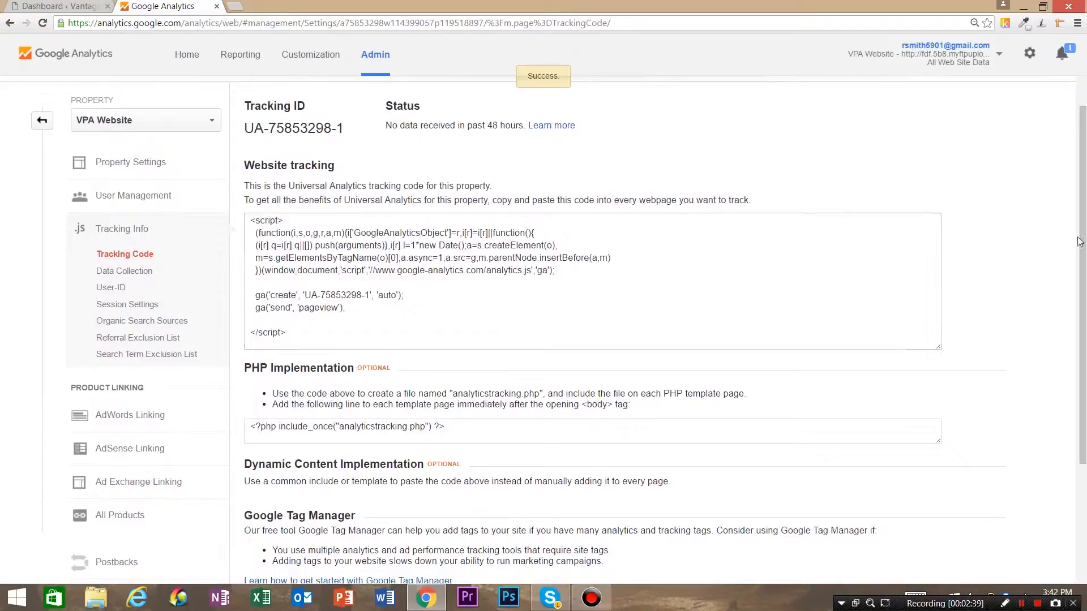
scroll(1083, 124, "up", 1)
scroll(1084, 125, "up", 1)
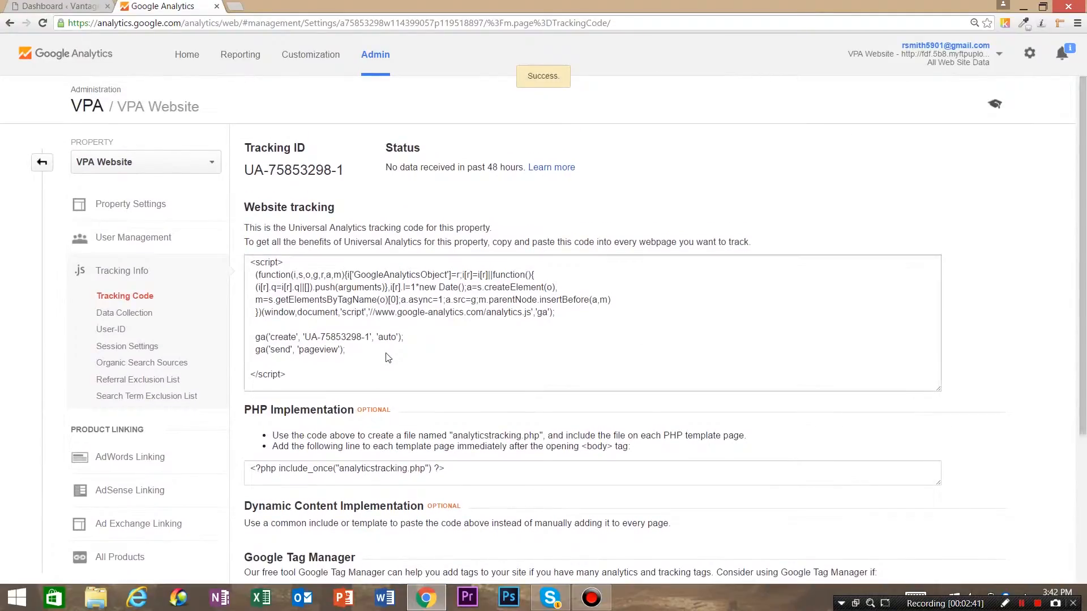
left_click_drag(302, 390, 247, 261)
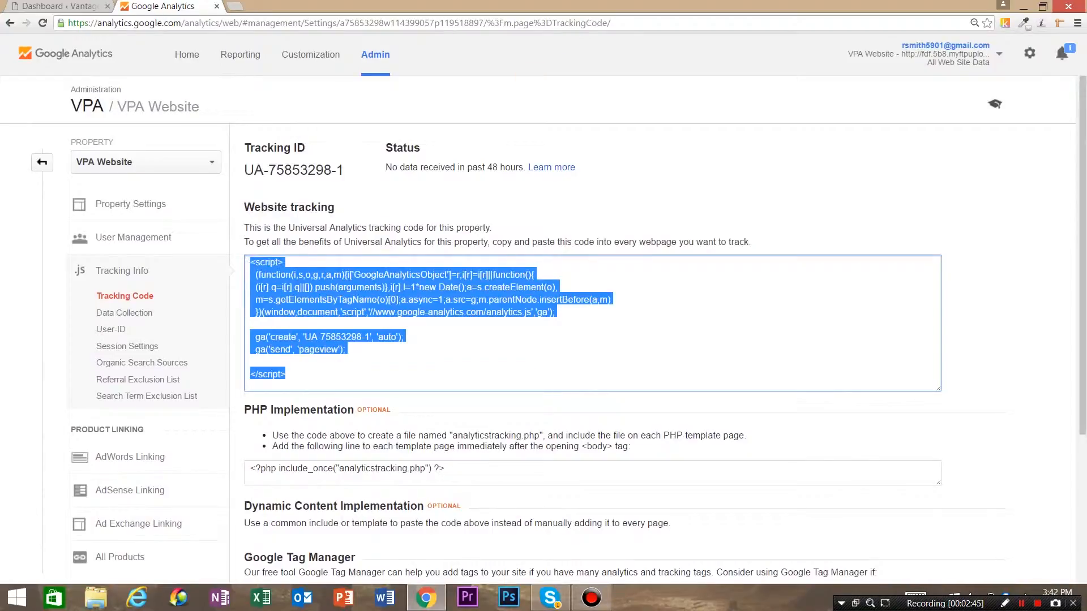
right_click(306, 293)
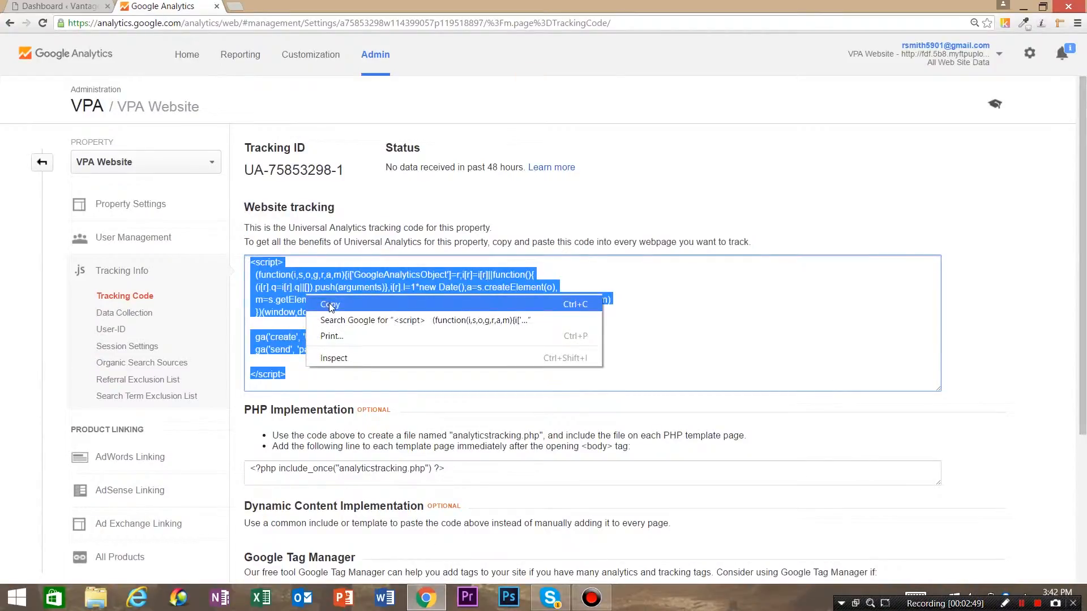
left_click(329, 304)
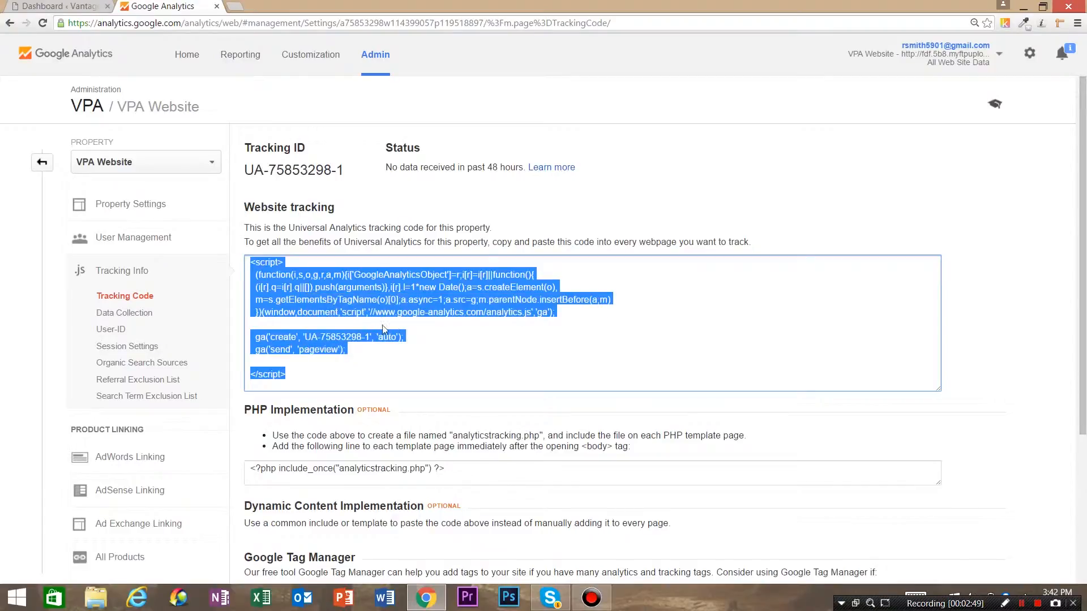
left_click(417, 327)
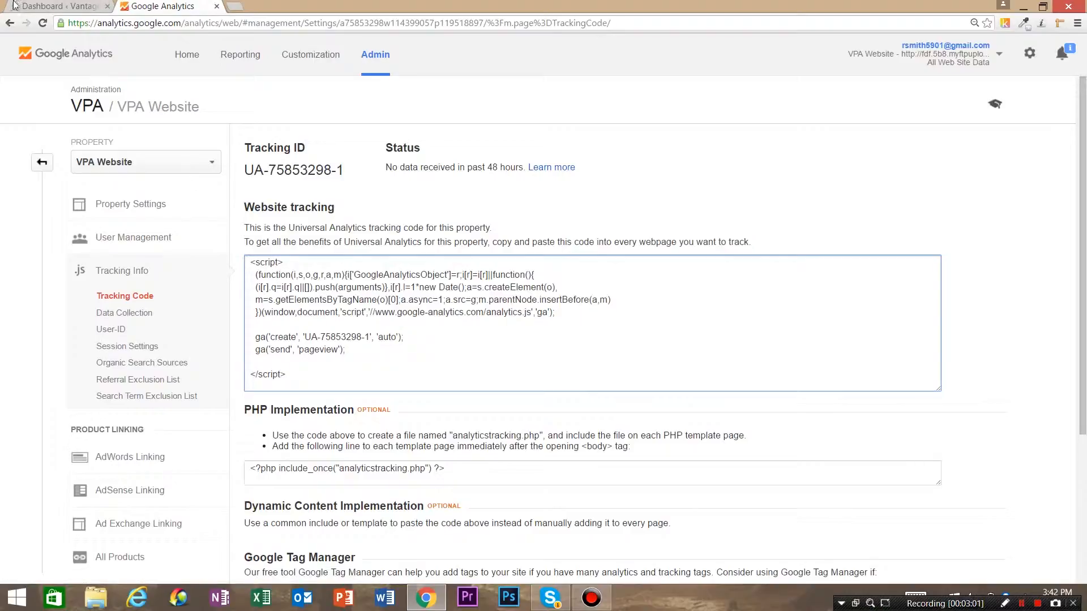
In the WordPress dashboard, enable theme file editing and open the BS3 Theme's Theme Header template (header.php).
left_click(47, 6)
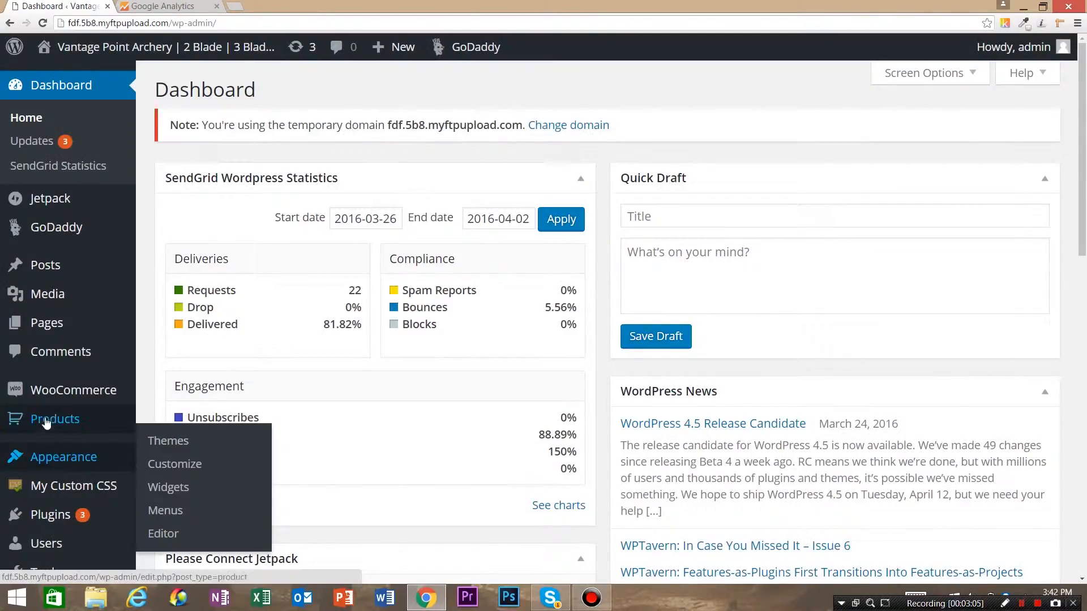
mouse_move(83, 464)
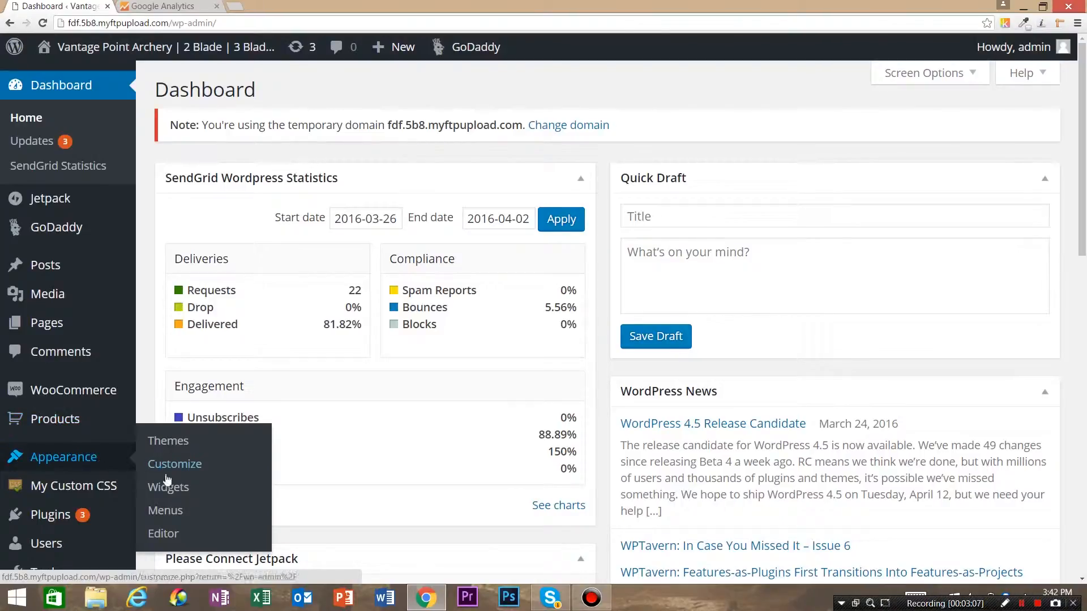
left_click(176, 541)
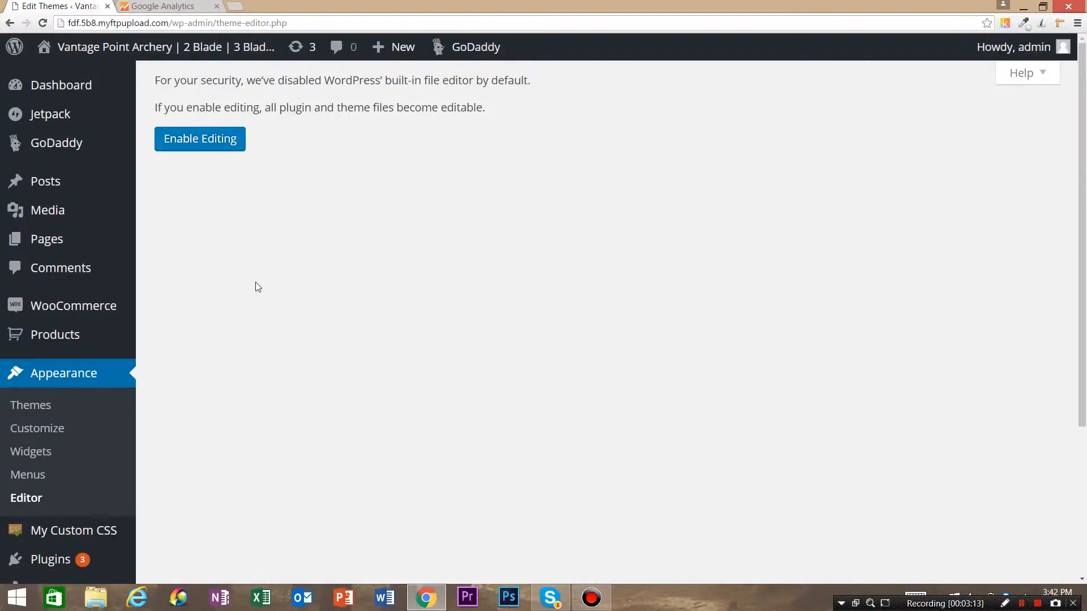
left_click(215, 138)
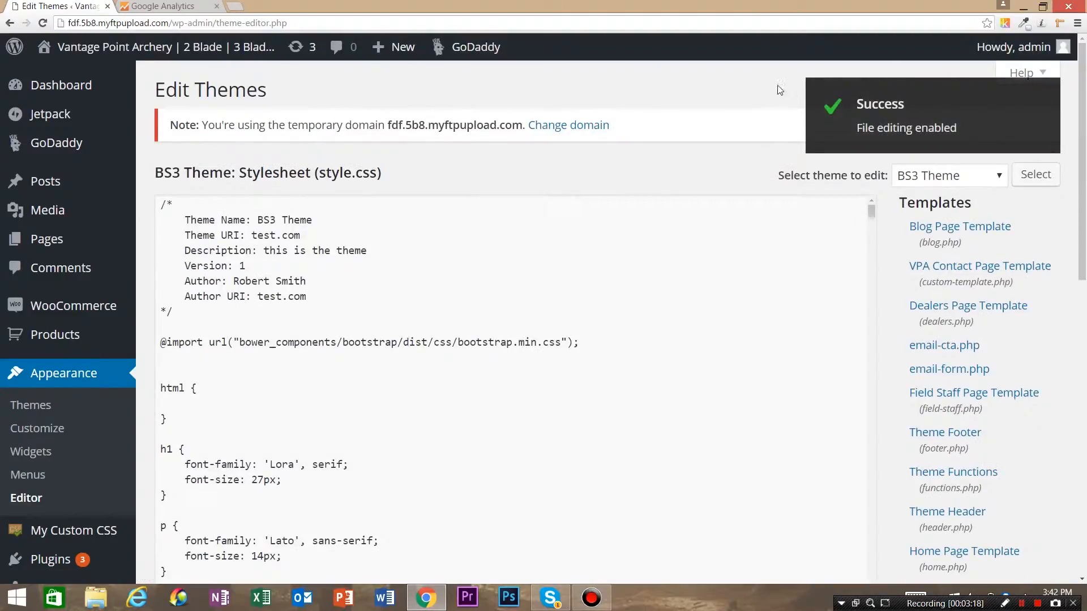
left_click(1042, 97)
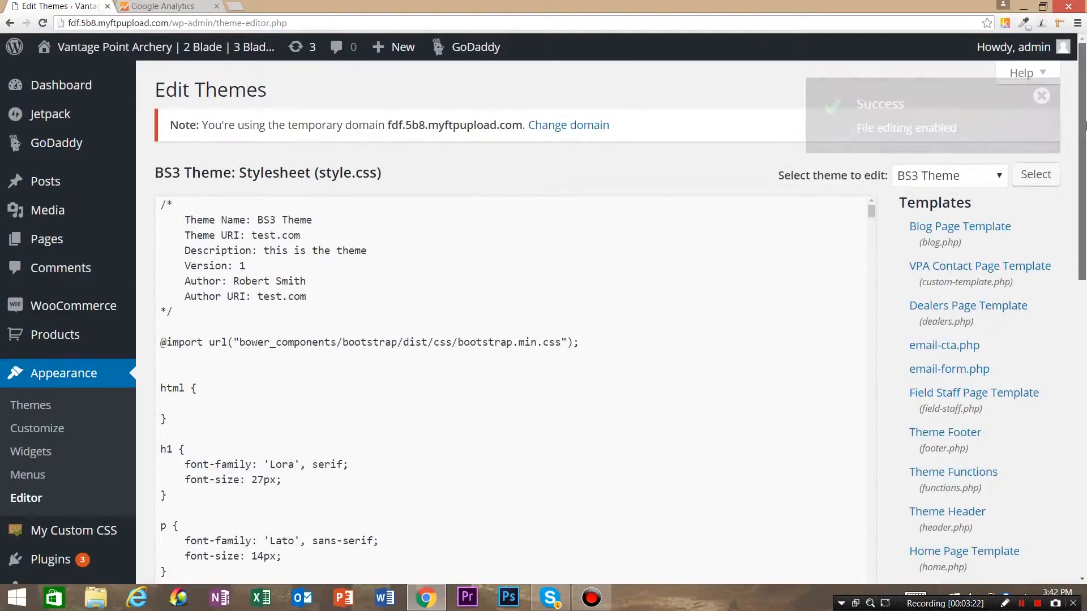
left_click_drag(1085, 125, 1085, 187)
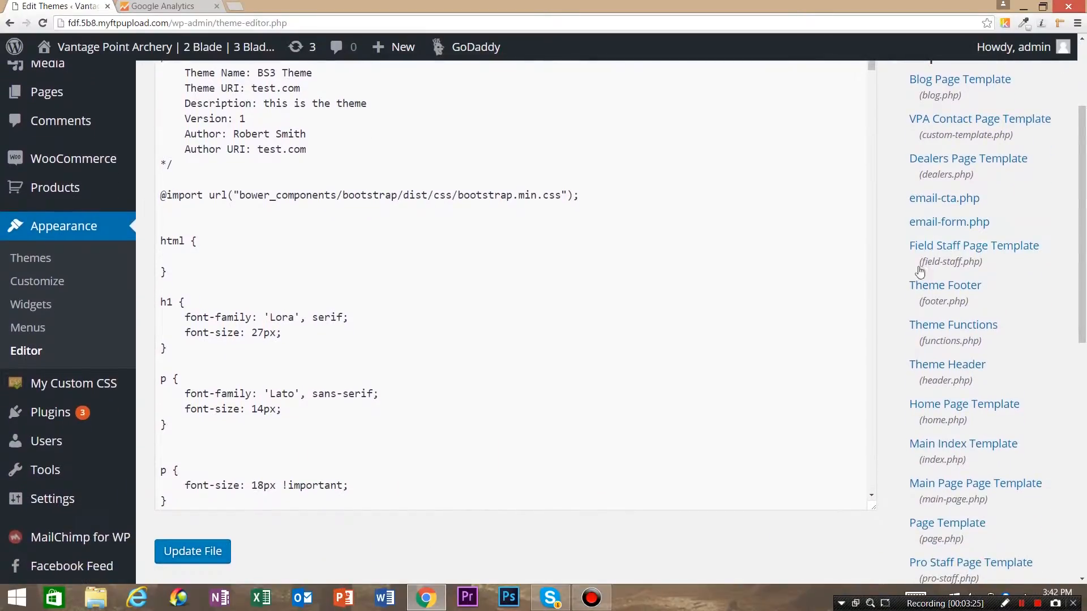
left_click(957, 369)
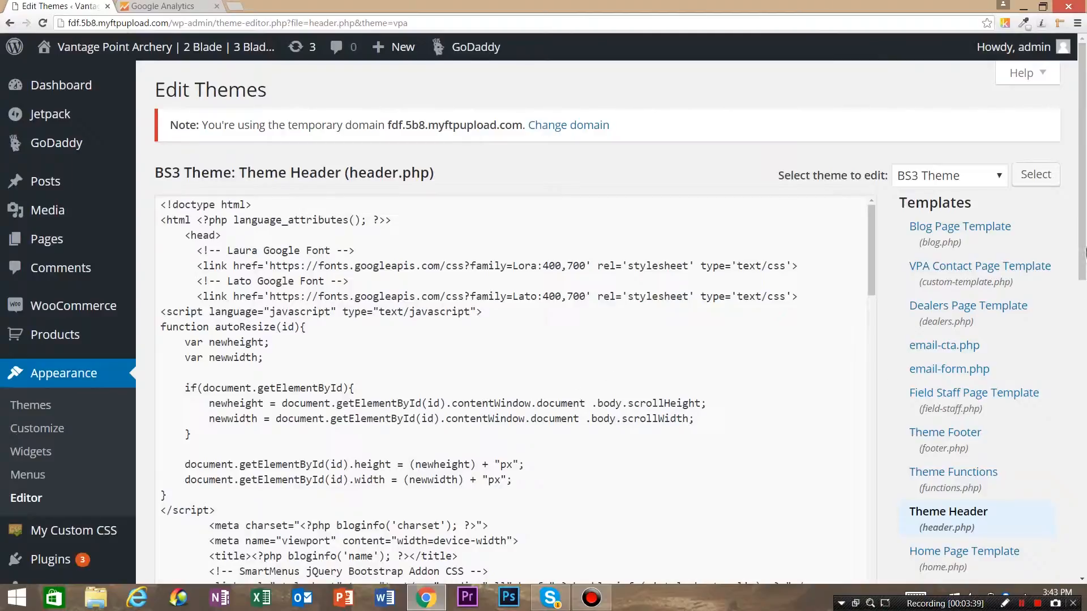
Paste the Google Analytics tracking script on a new line directly after the opening head tag and save header.php.
mouse_move(1085, 252)
left_mouse_down()
mouse_move(1085, 396)
mouse_move(1085, 273)
left_mouse_up()
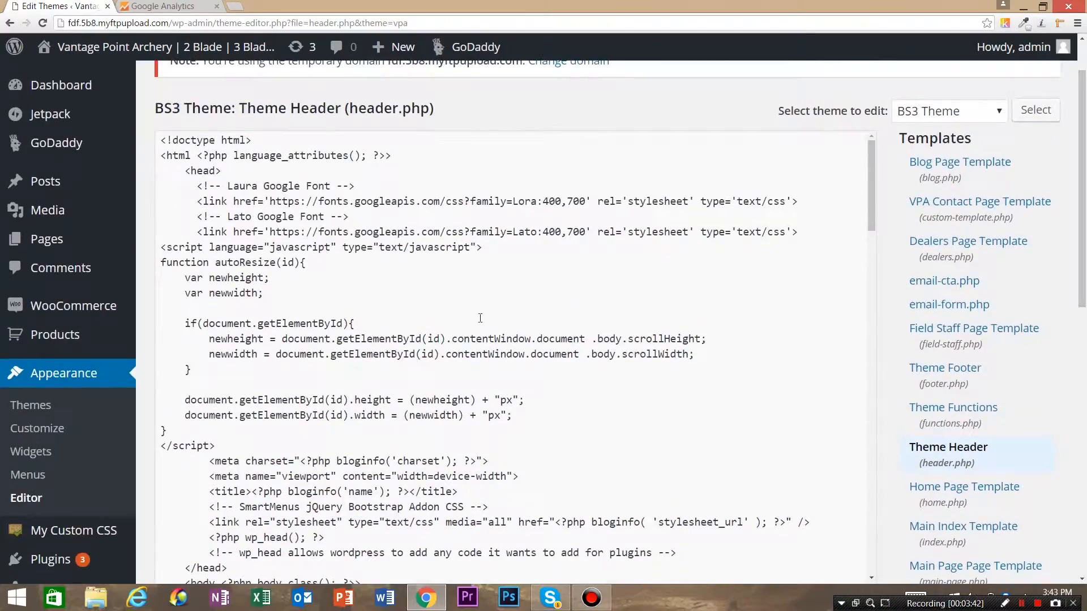
left_click(256, 171)
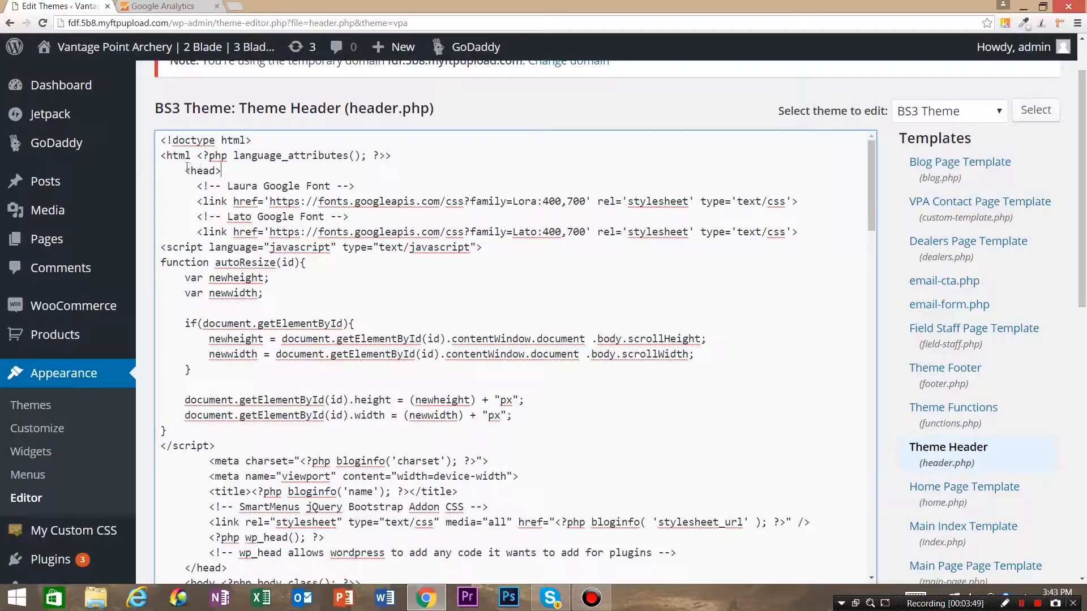
key("Return")
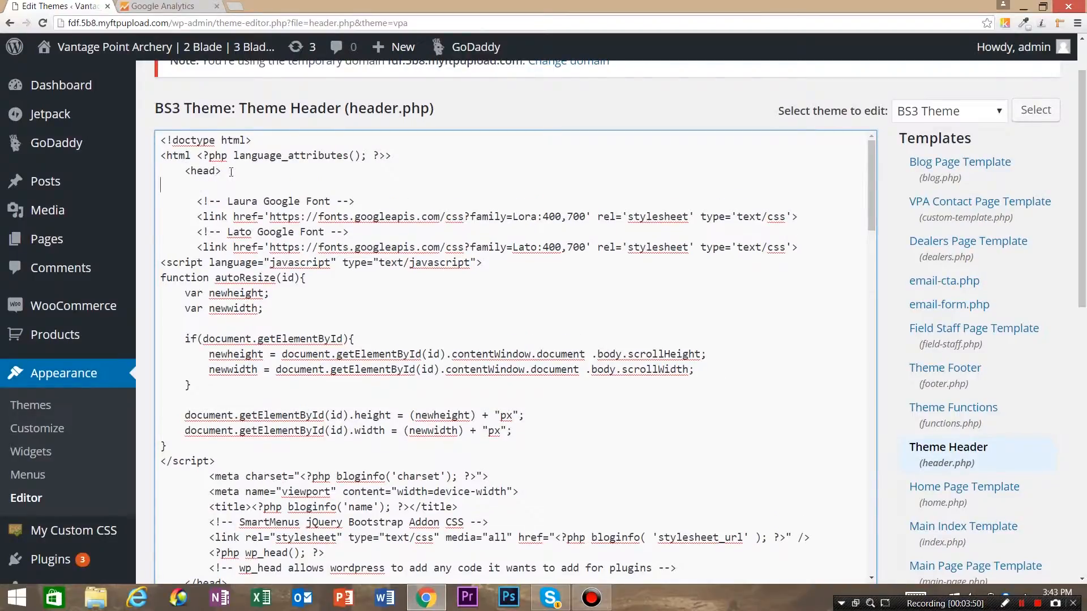
type("<script>   (function(i,s,o,g,r,a,m){i['GoogleAnalyticsObject']=r;i[r]=i[r]||function(){   (i[r].q=i[r].q||[]).push(arguments)},i[r].l=1*new Date();a=s.createElement(o),   m=s.getElementsByTagName(o)[0];a.async=1;a.src=g;m.parentNode.insertBefore(a,m)   })(window,document,'script','//www.google-analytics.com/analytics.js','ga');    ga('create', 'UA-75853298-1', 'auto');   ga('send', 'pageview');  </script>")
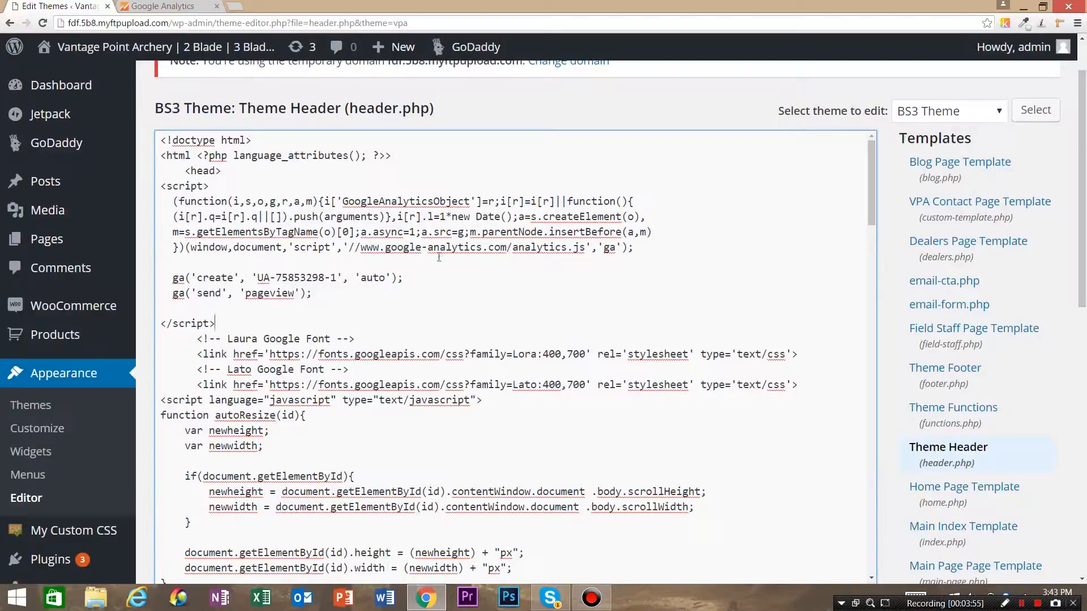
scroll(712, 268, "down", 7)
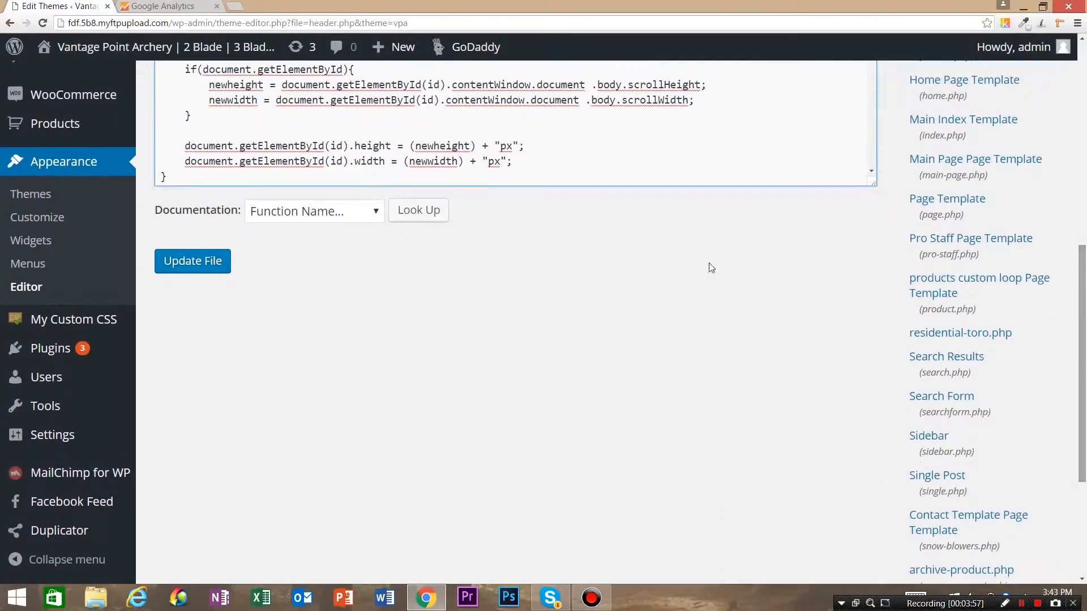
left_click(179, 262)
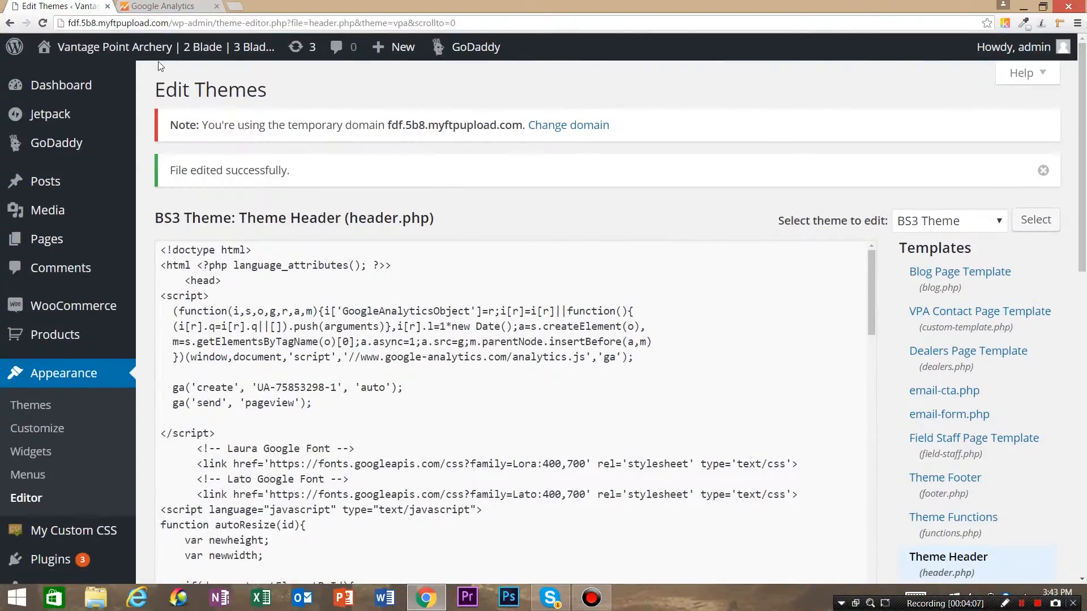
Copy the site's base address and load the fdf.5b8.myftpupload.com homepage in a new browser tab.
left_click_drag(171, 23, 63, 9)
key("ctrl+c")
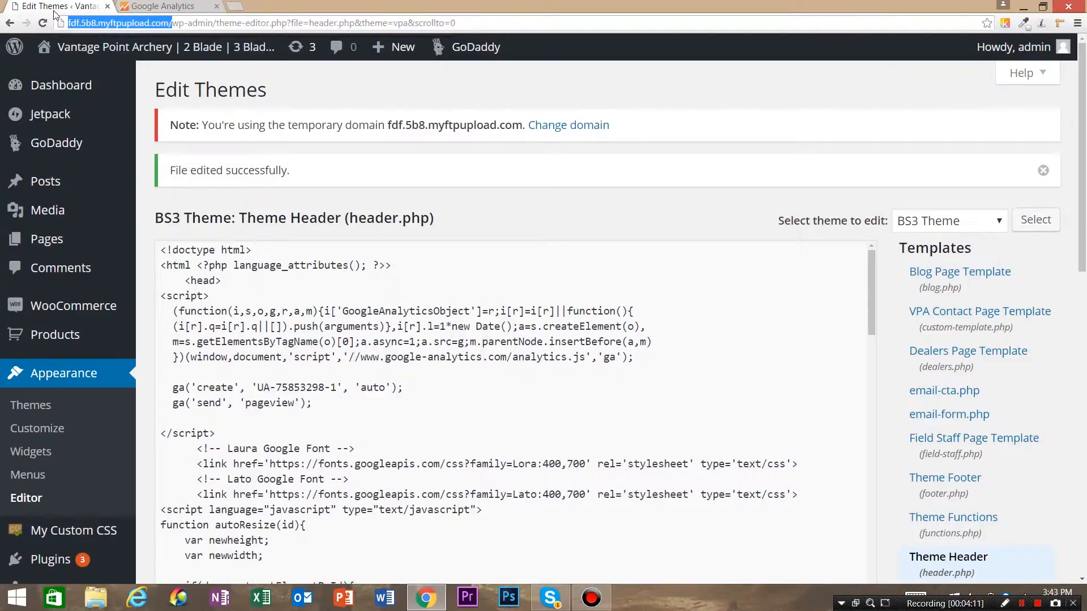
left_click(233, 6)
key("ctrl+v")
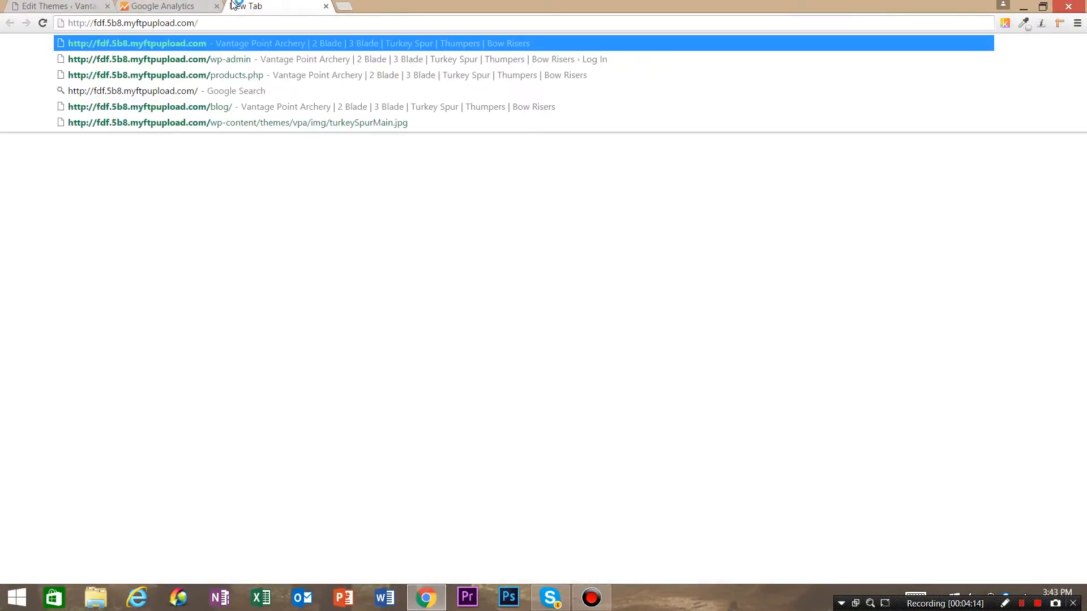
key("Return")
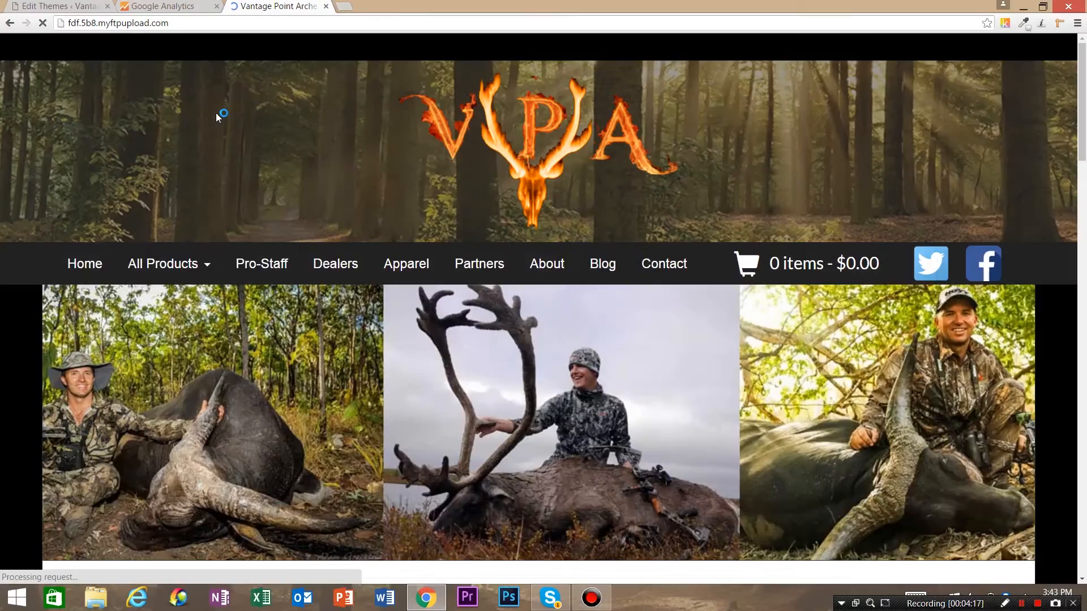
View the homepage's source code to check for the Google Analytics script in the head, and close the source view.
right_click(216, 116)
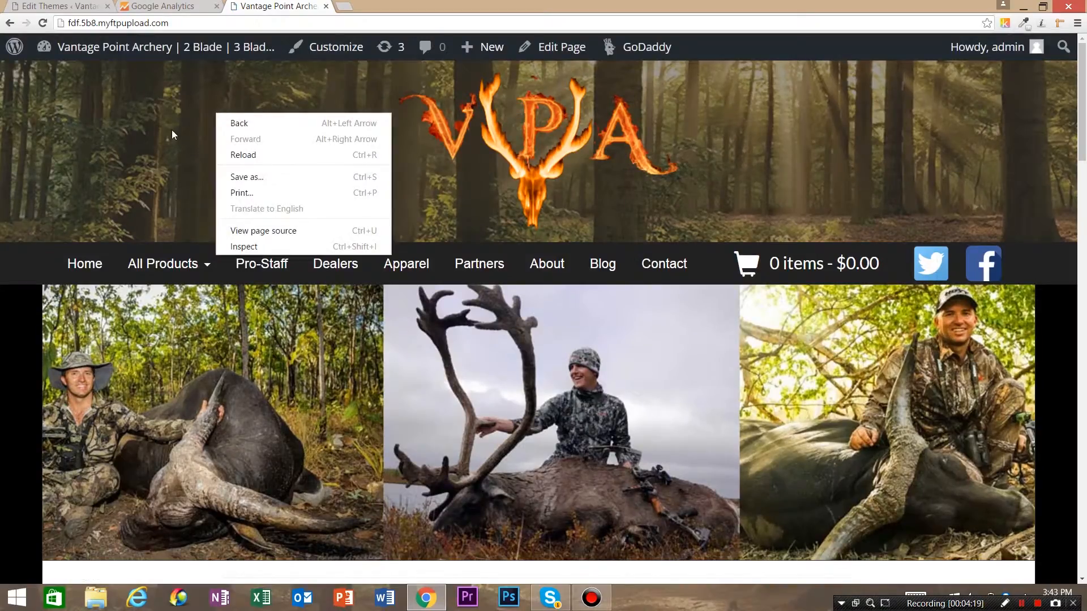
left_click(173, 134)
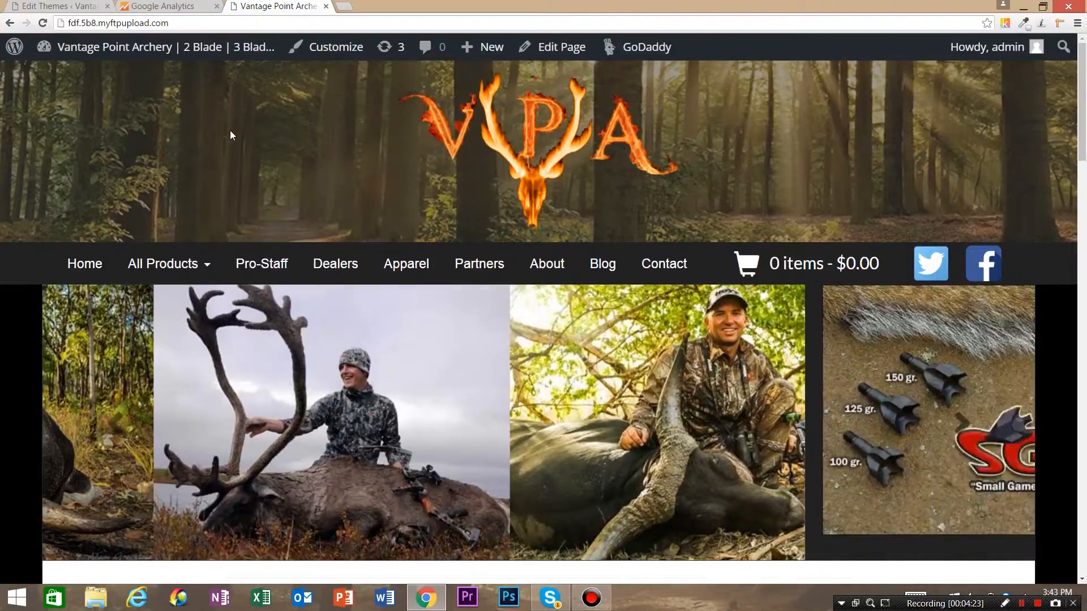
right_click(230, 131)
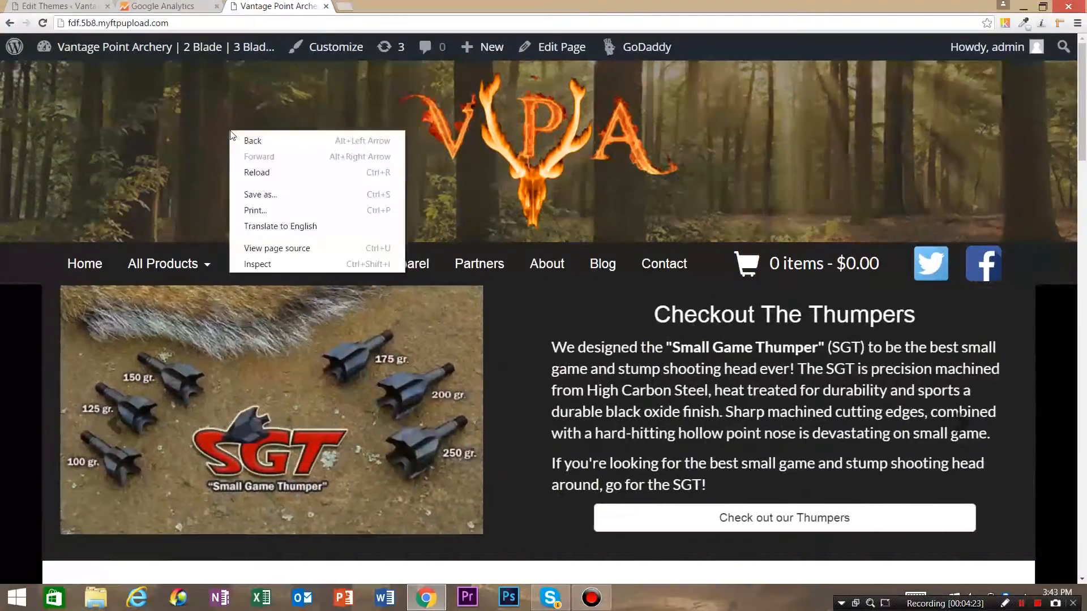
left_click(272, 250)
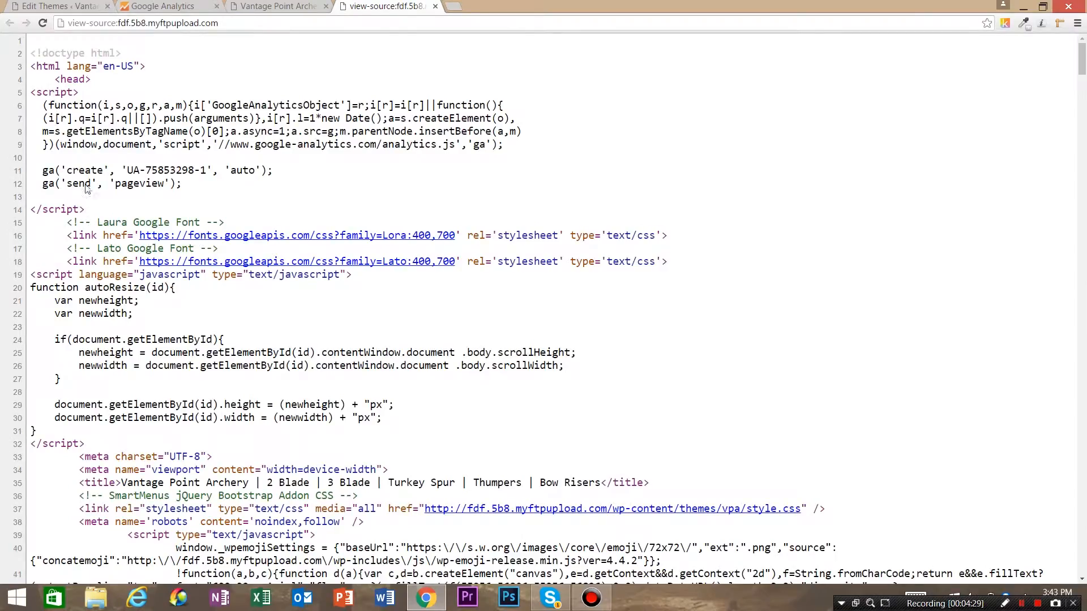
left_click(434, 7)
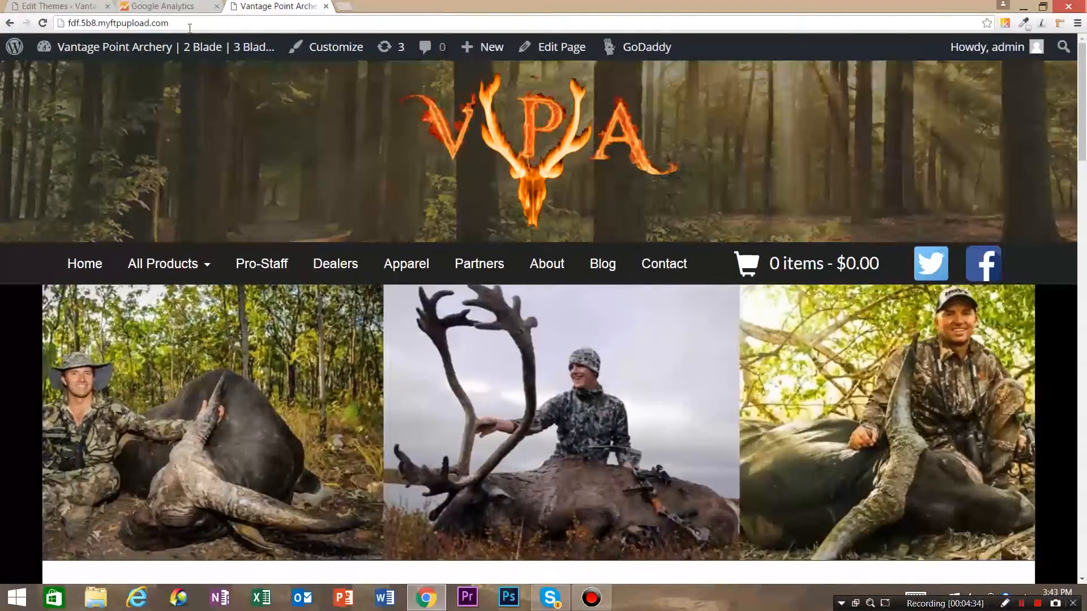
Check the VPA Website property's tracking status in Google Analytics while keeping the live site open.
left_click(169, 6)
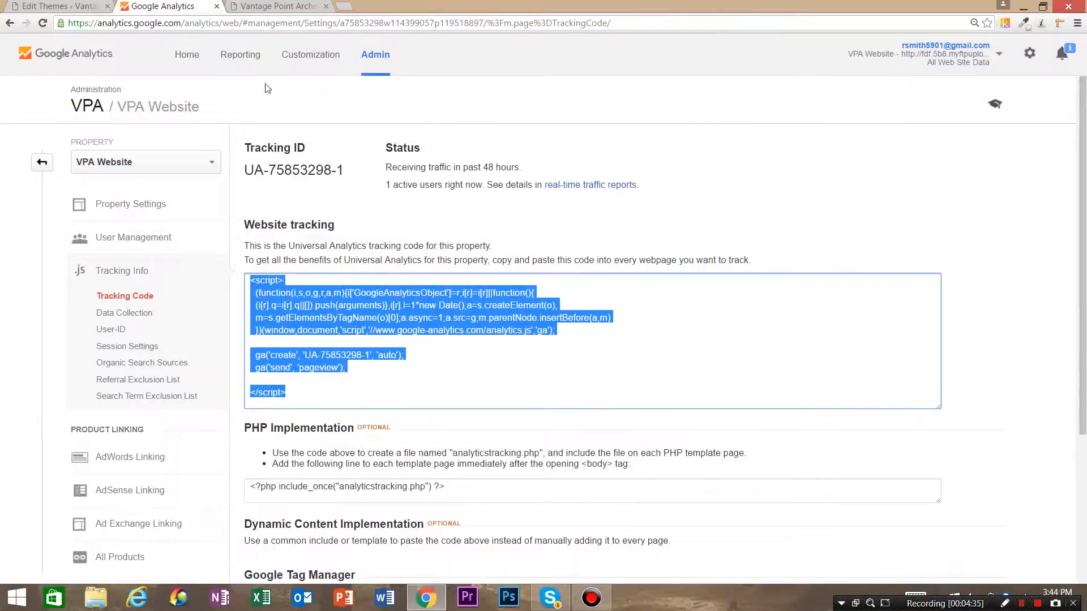
left_click(286, 6)
left_click(170, 6)
left_click(275, 6)
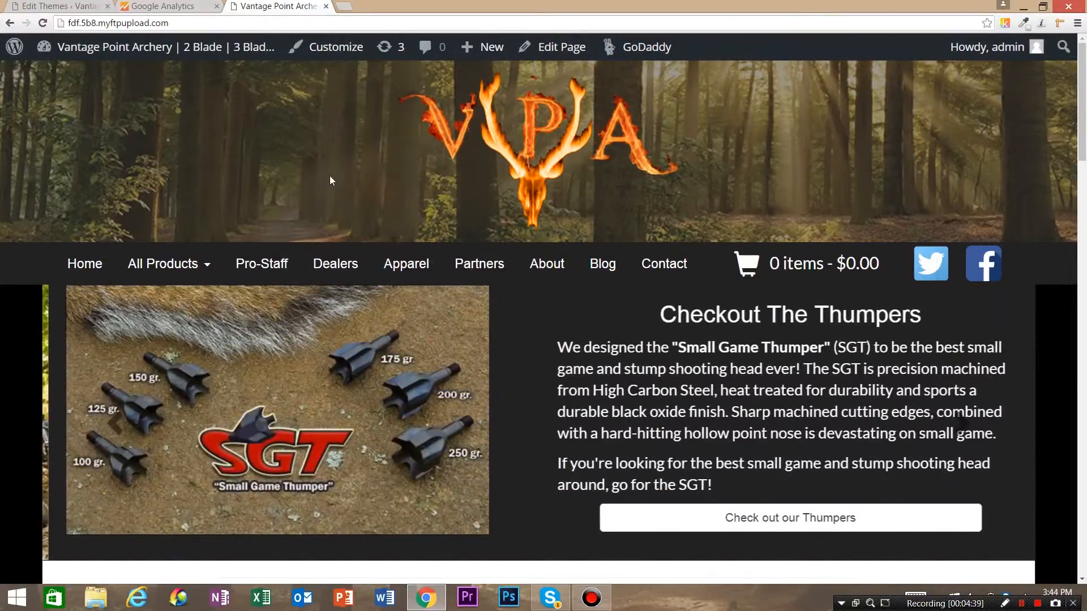
left_click(180, 5)
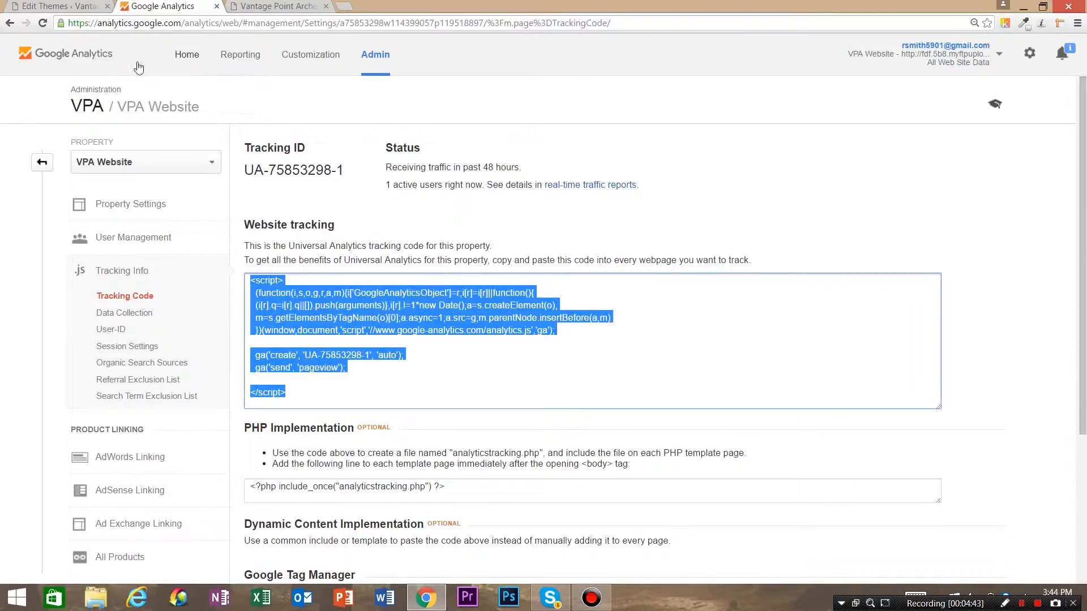
From the Google Analytics account list, open the Audience Overview report for the VPA Website's All Web Site Data view.
left_click(87, 55)
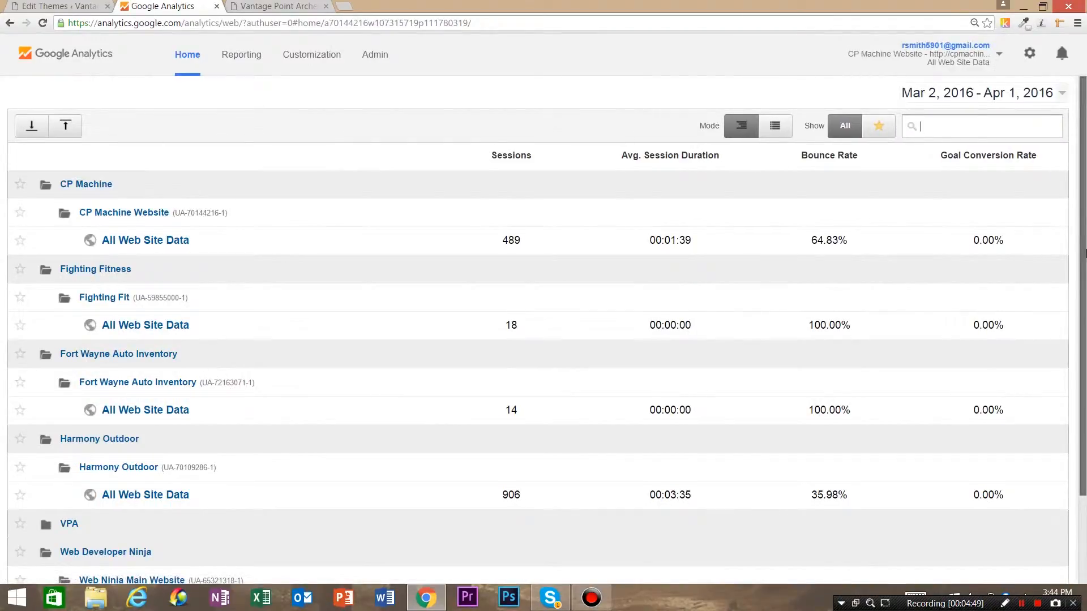
scroll(940, 309, "down", 3)
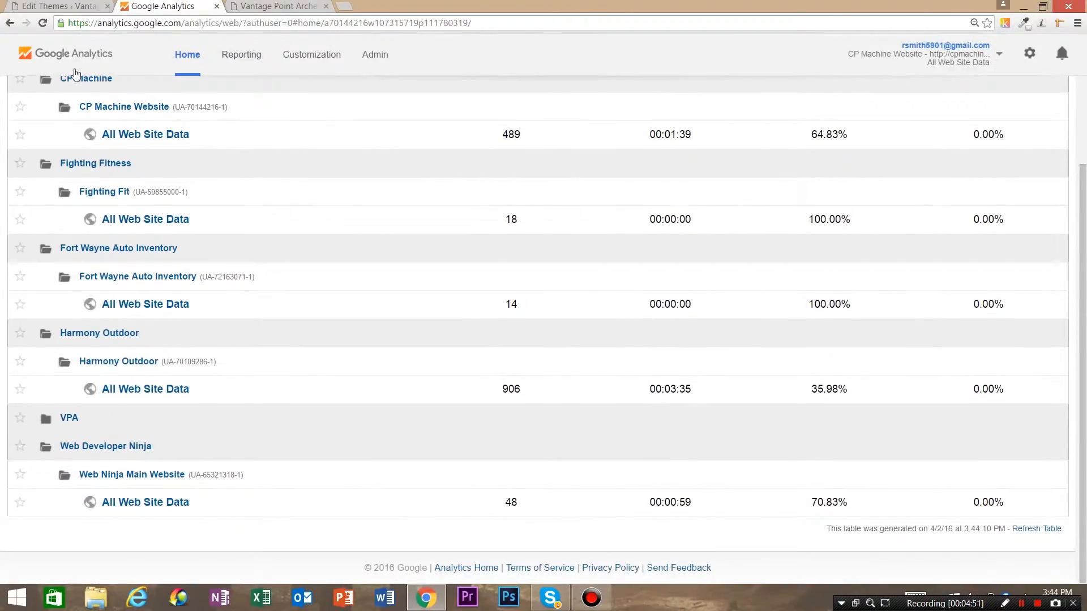
left_click(70, 418)
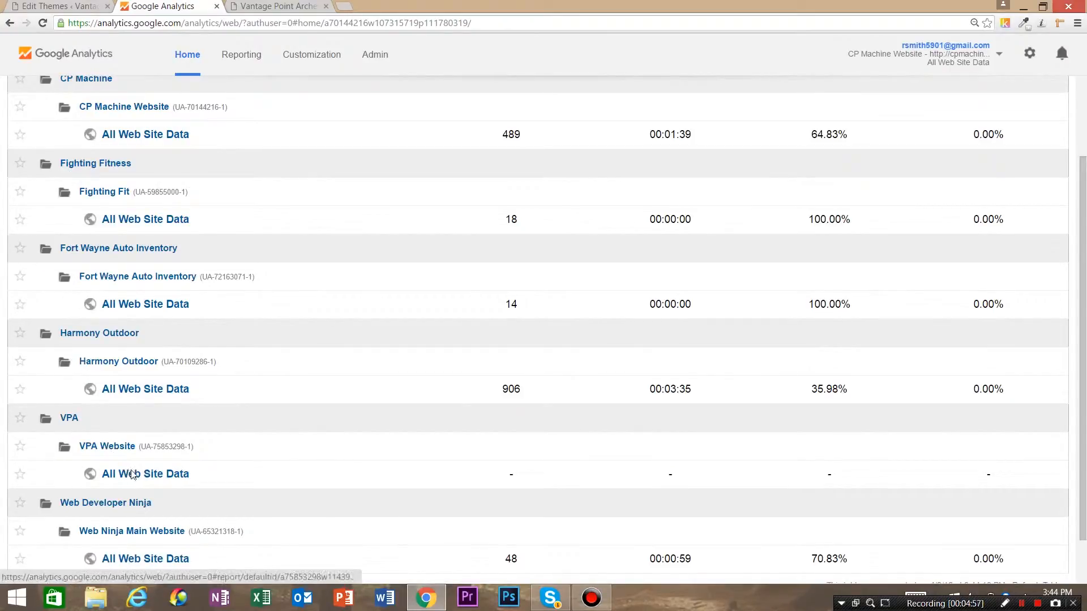
left_click(131, 475)
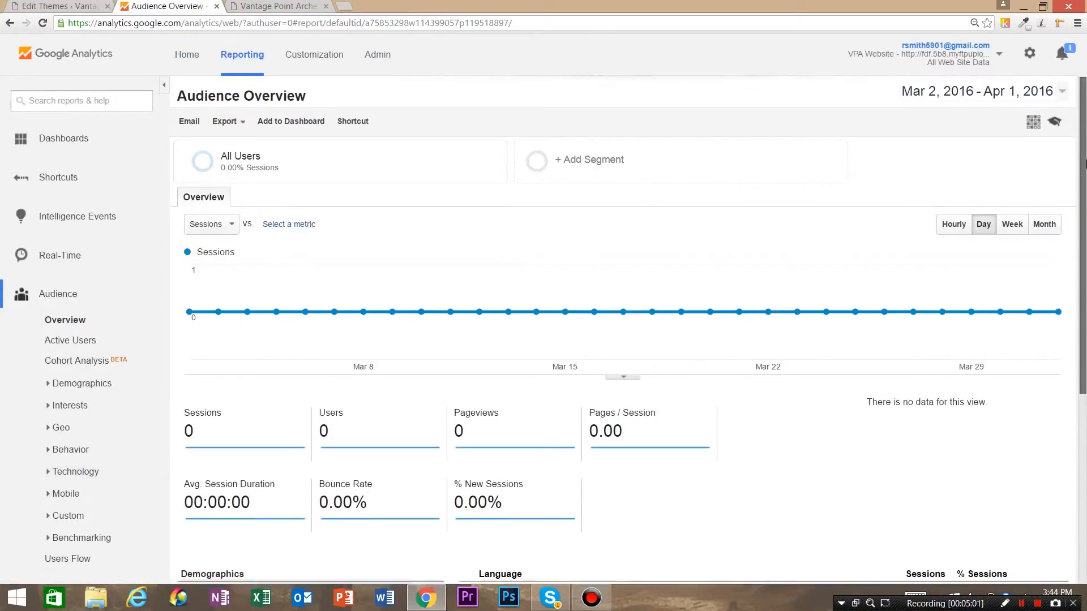
mouse_move(1085, 126)
left_mouse_down()
mouse_move(1085, 306)
mouse_move(1084, 125)
left_mouse_up()
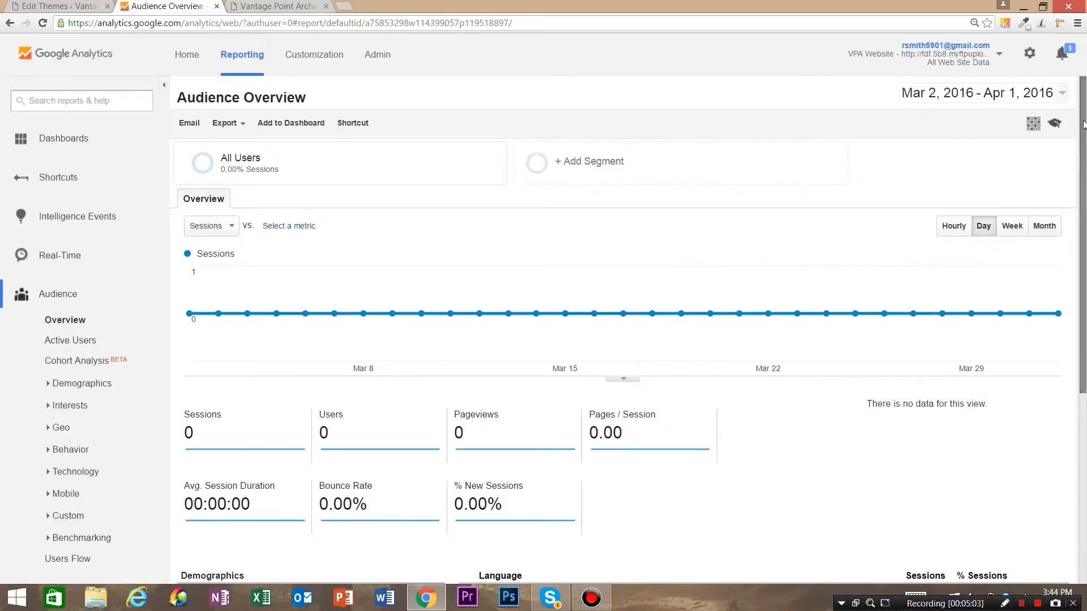
Open the Real-Time Overview report and examine the number of active users on the site.
left_click(106, 262)
left_click(77, 281)
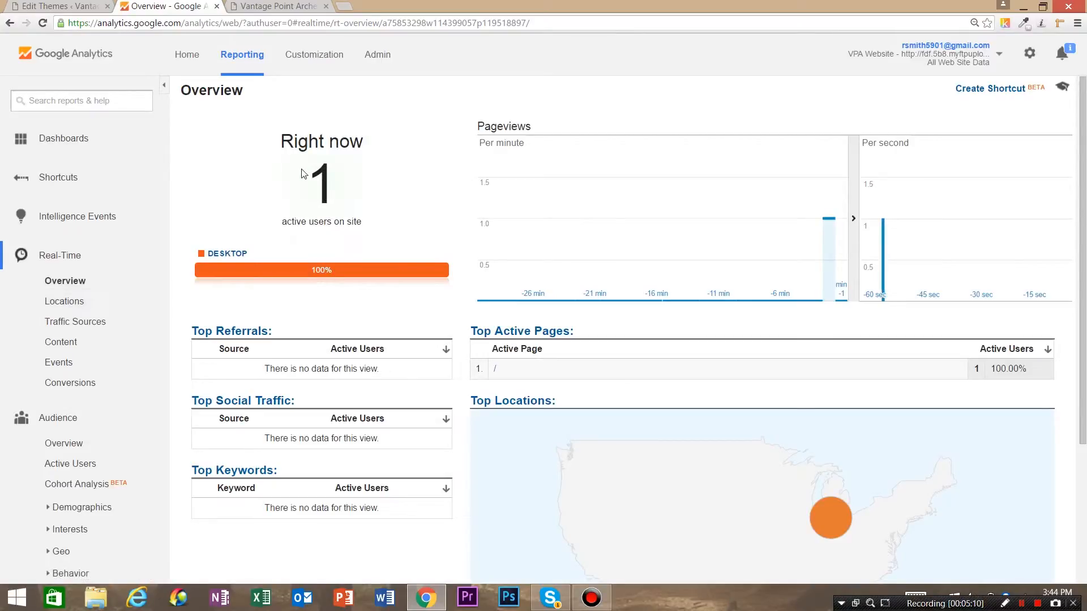
left_click_drag(312, 170, 345, 175)
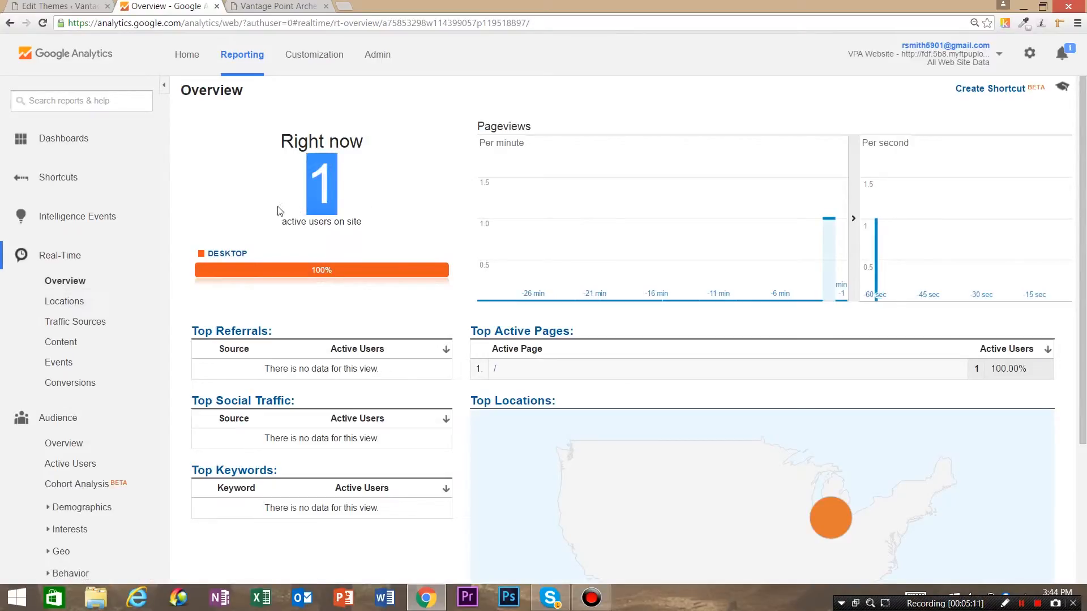
Close the live site's browser tab and reload the Real-Time Overview report to recheck the active users.
left_click(285, 6)
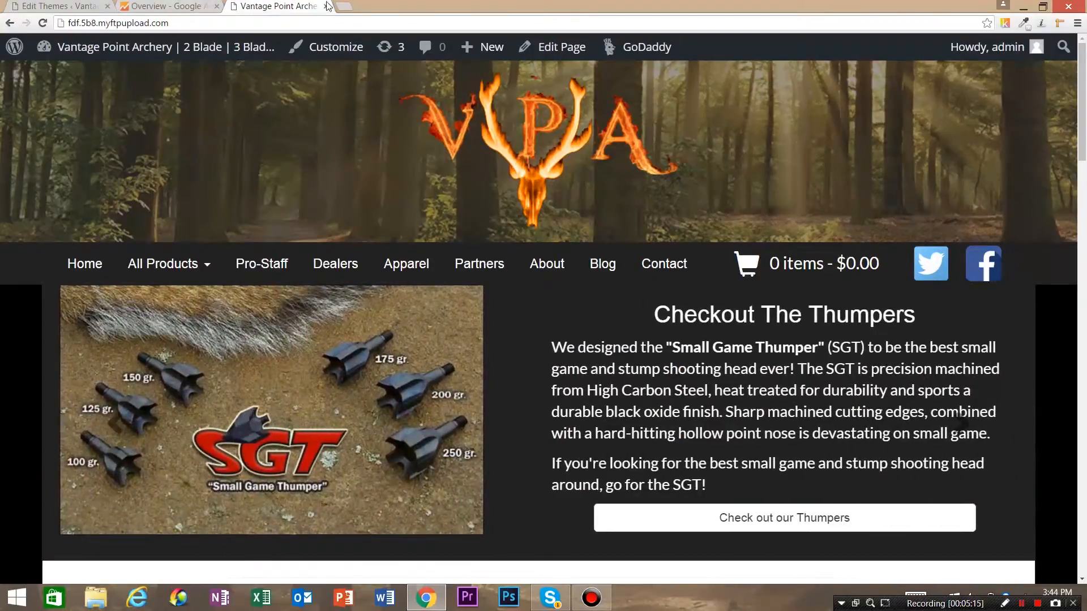
left_click(328, 7)
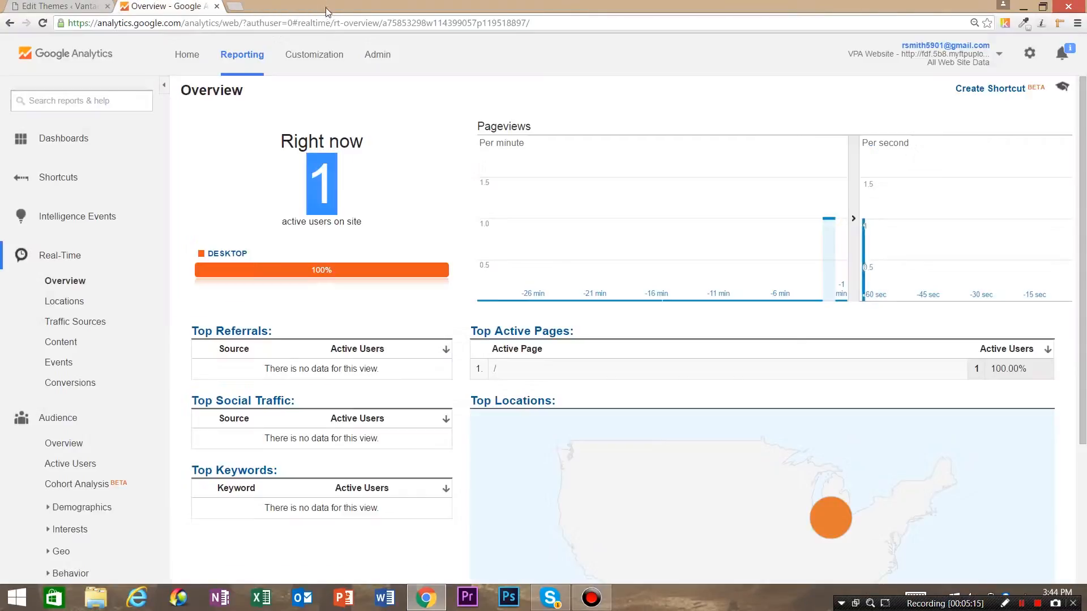
left_click(362, 195)
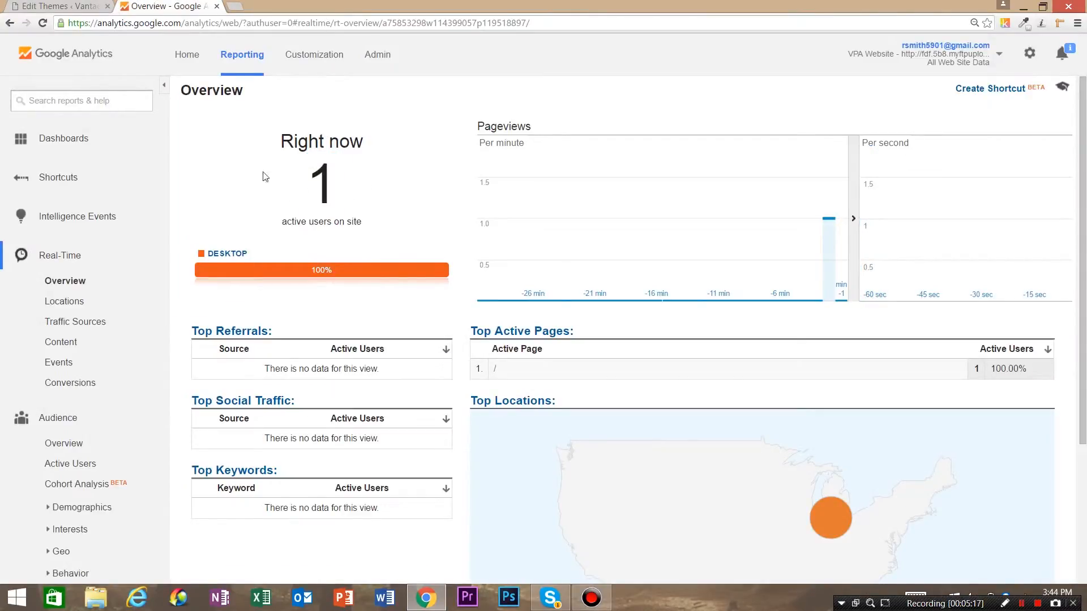
left_click(70, 8)
left_click(159, 6)
left_click(42, 23)
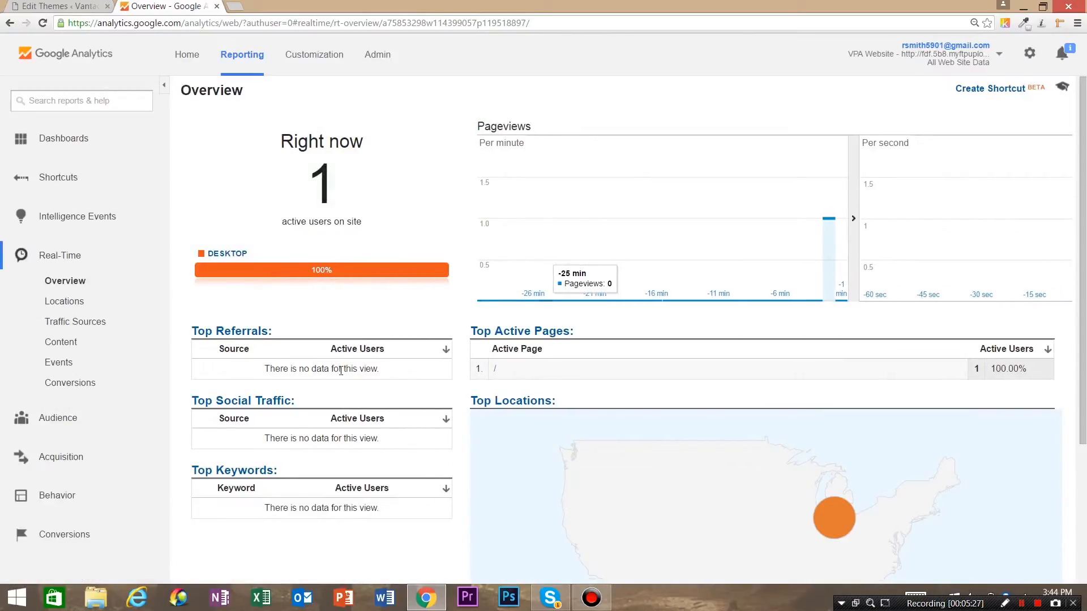
Filter the Real-Time Overview report by the Desktop device category and expand the Dashboards section.
left_click(87, 283)
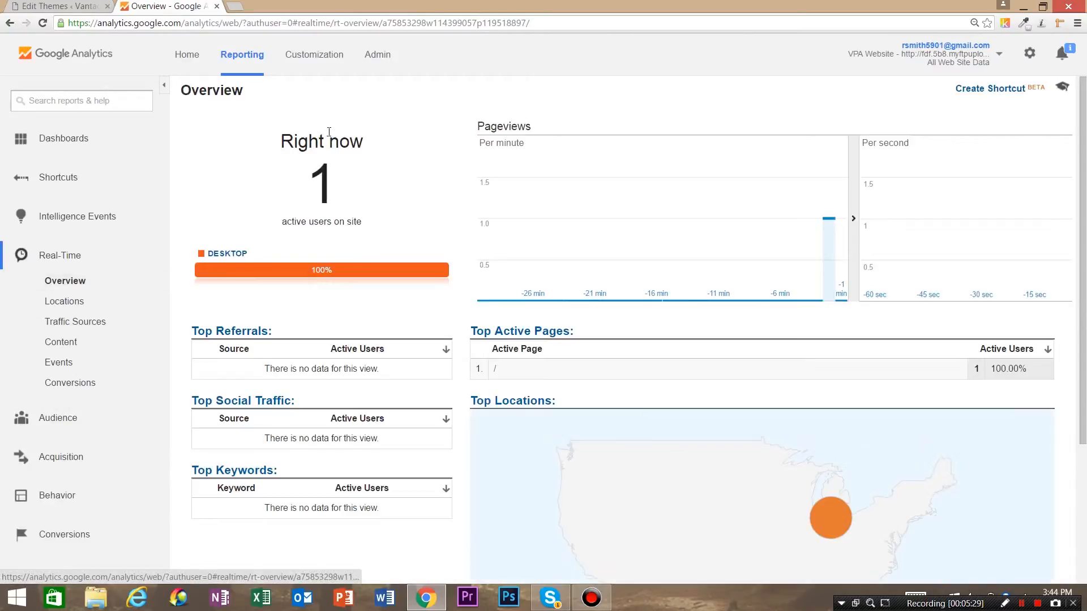
left_click(328, 272)
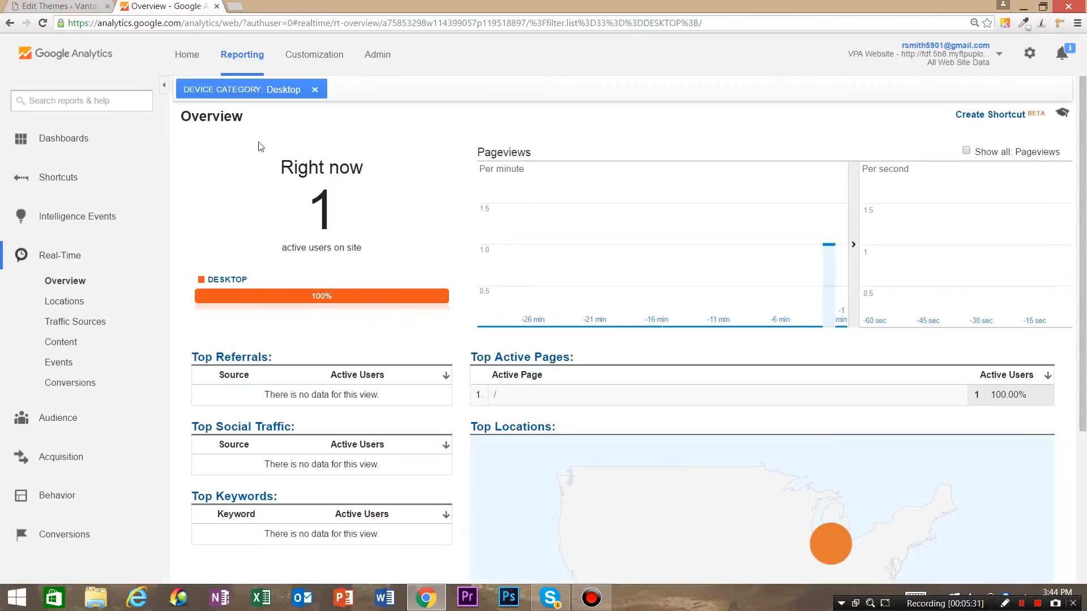
left_click(53, 143)
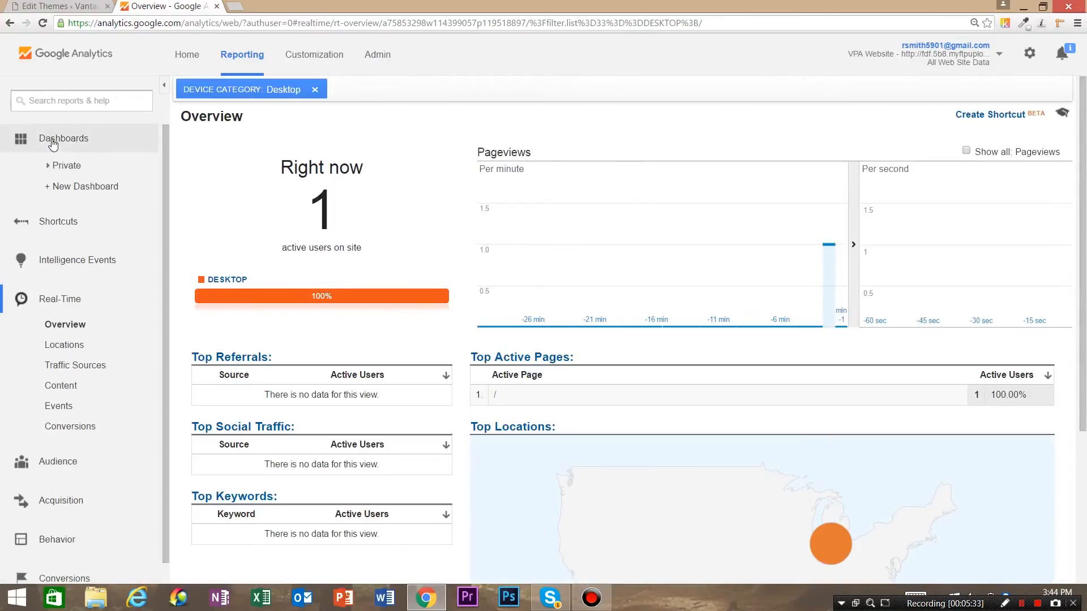
Return to the WordPress theme editor with header.php, close the Google Analytics browser tab and look over the page.
left_click(53, 5)
left_click(181, 5)
left_click(216, 6)
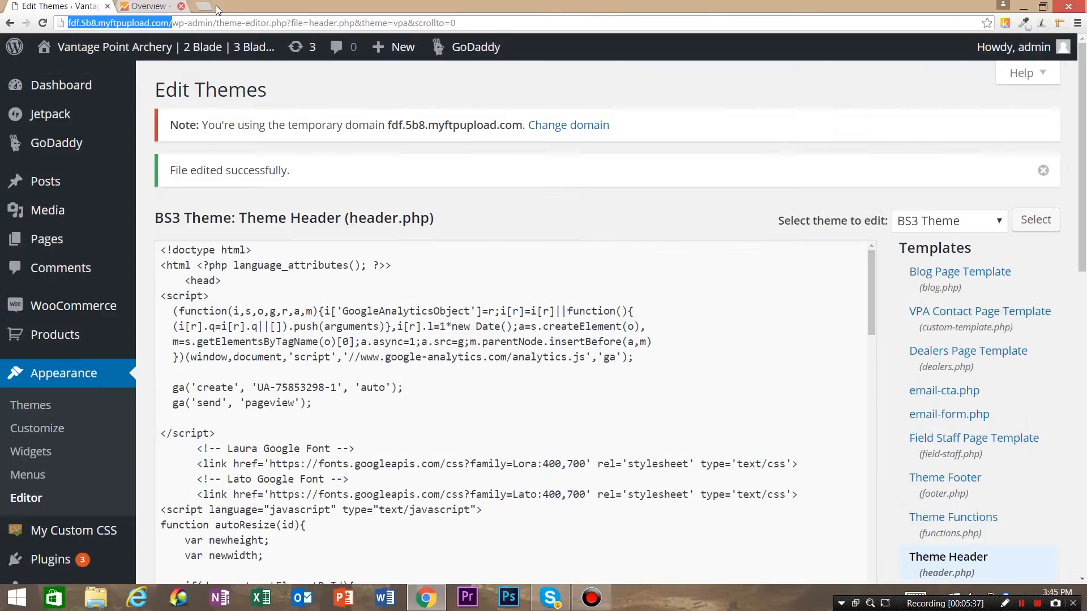
scroll(1085, 281, "down", 4)
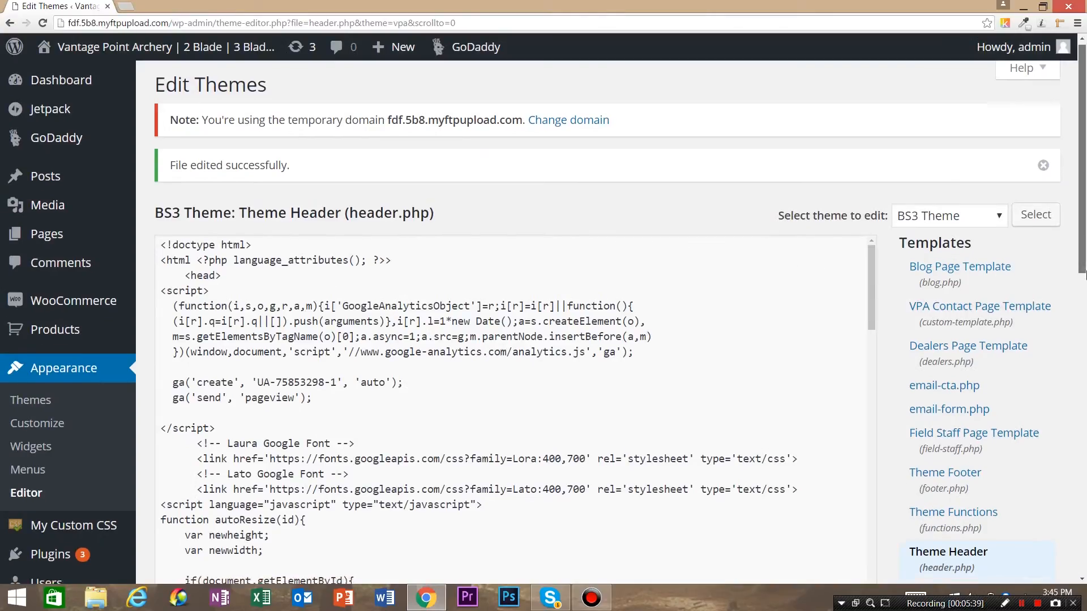
scroll(1081, 335, "up", 5)
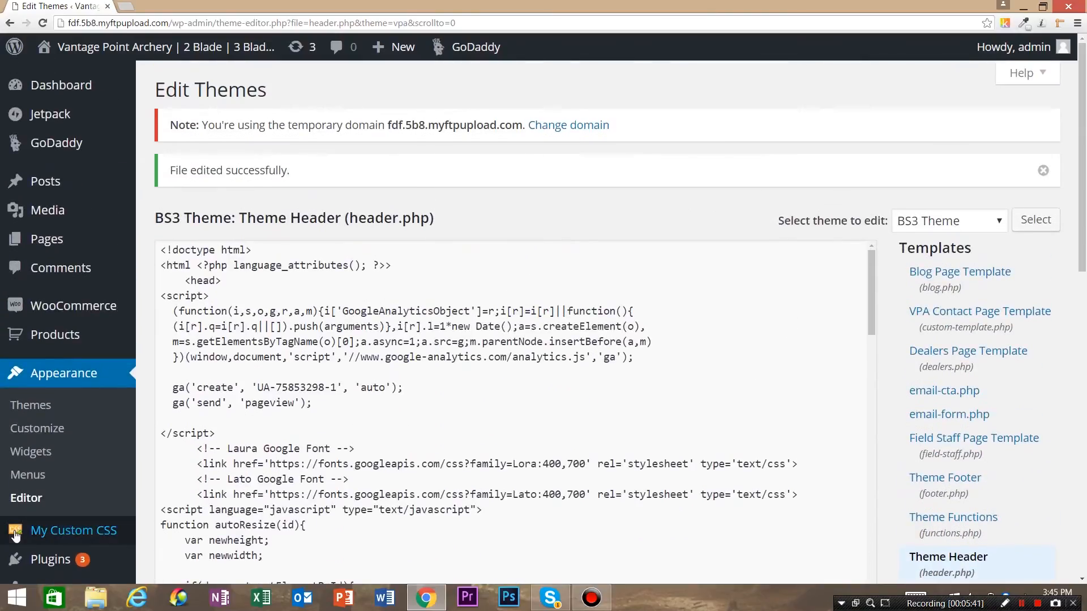